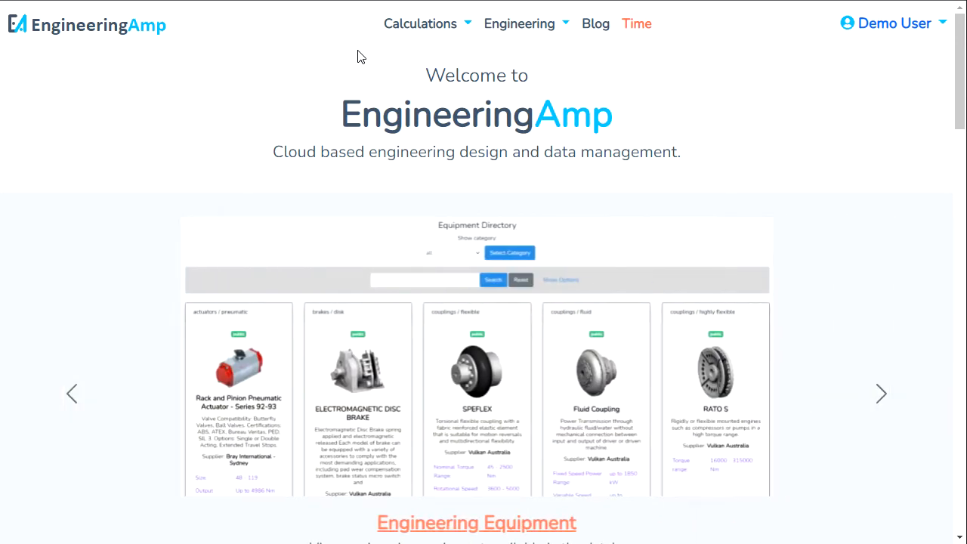
# - Open the Calculations page and look through the listed calculations
pyautogui.click(443, 29)
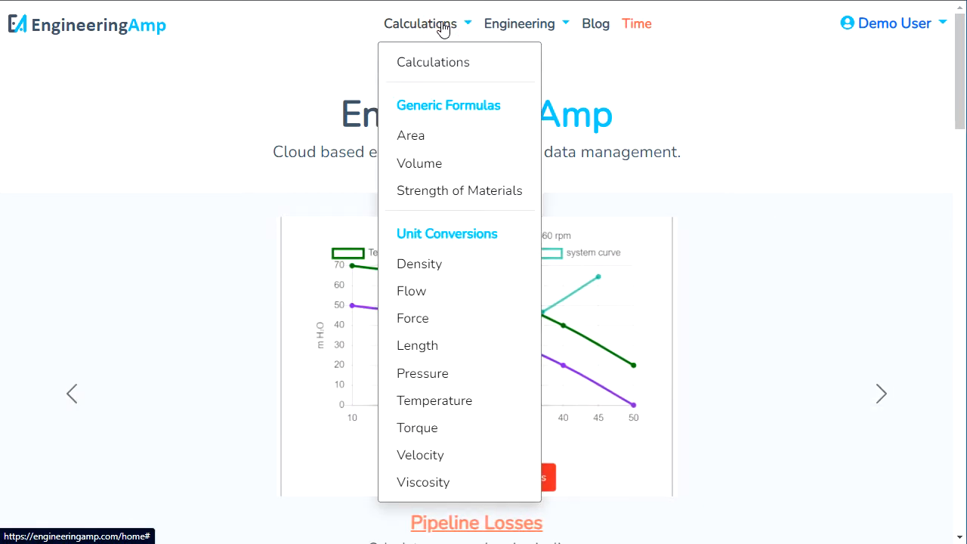
pyautogui.click(503, 67)
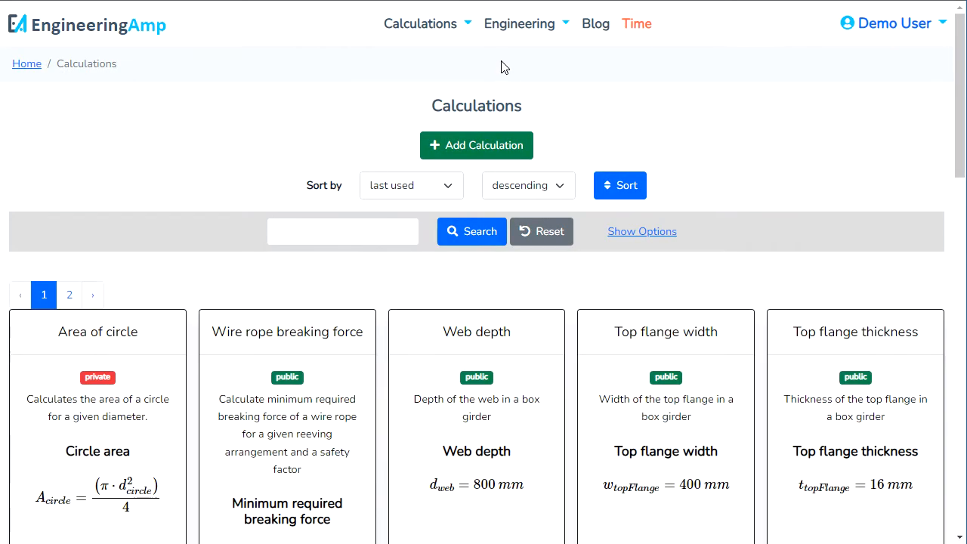
pyautogui.scroll(-1, 508, 68)
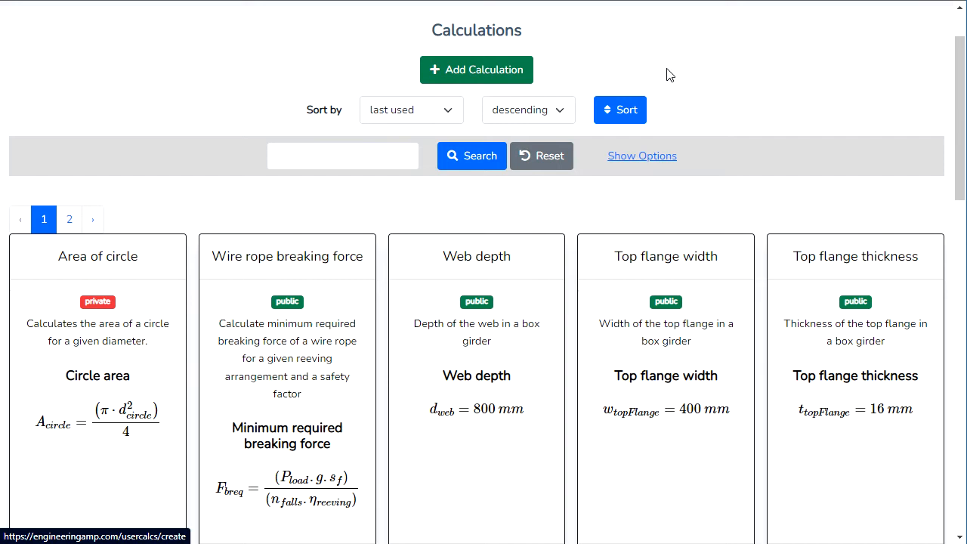
pyautogui.scroll(-1, 720, 72)
pyautogui.scroll(-2, 720, 72)
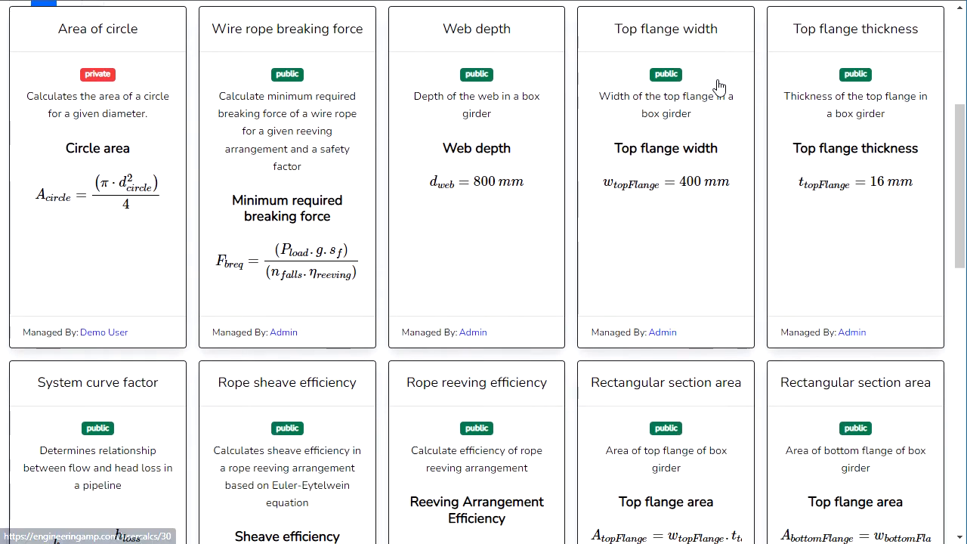
pyautogui.scroll(-5, 718, 86)
pyautogui.scroll(9, 703, 91)
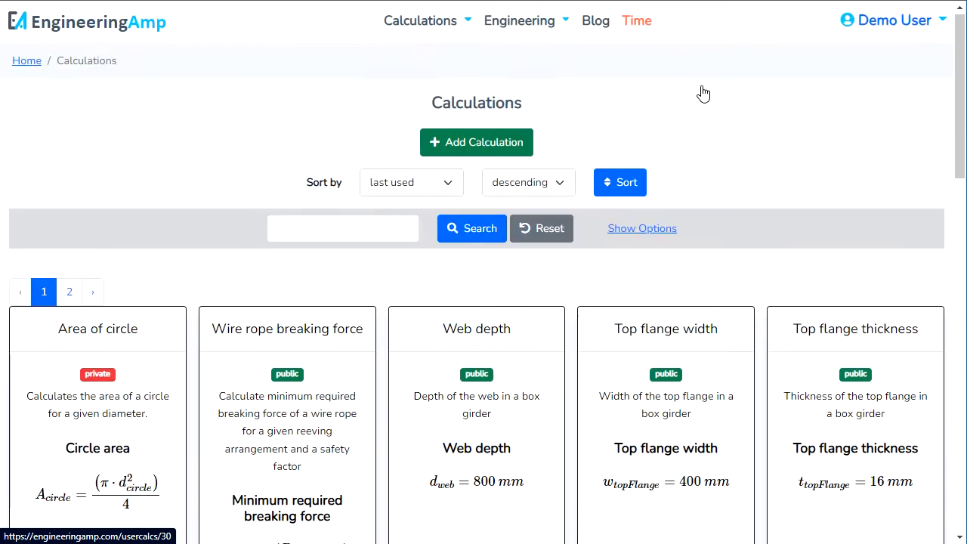
pyautogui.scroll(-1, 692, 153)
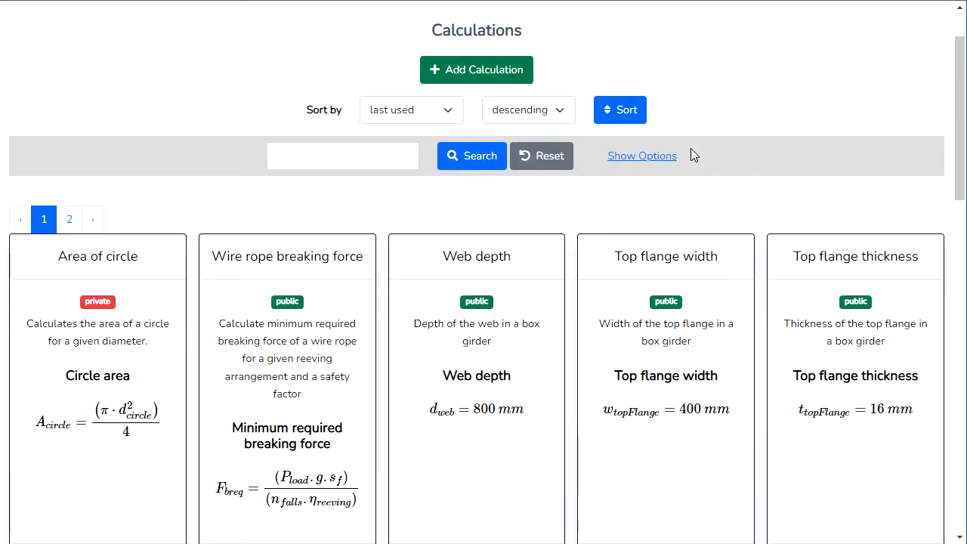
pyautogui.scroll(1, 692, 147)
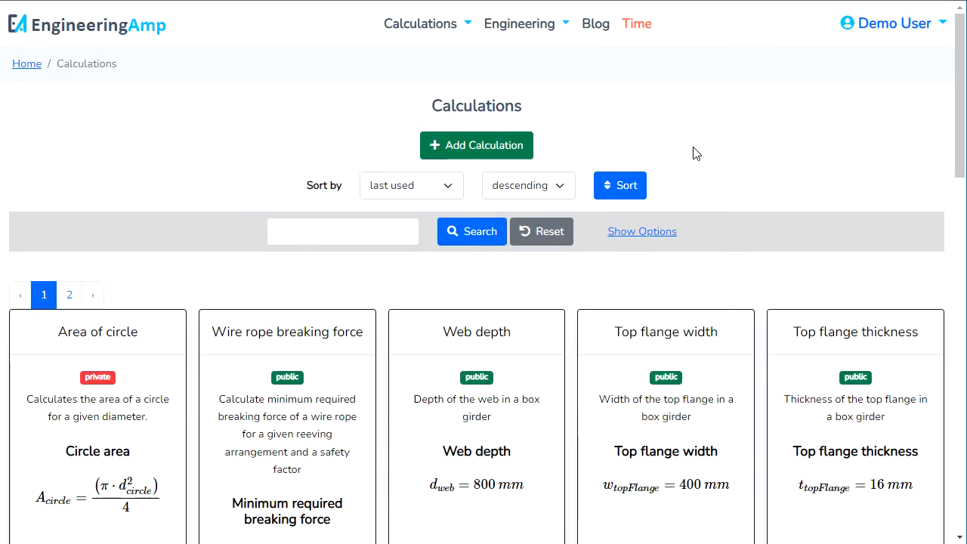
# - Start adding a new calculation with type equation and discipline Mechanical
pyautogui.click(495, 151)
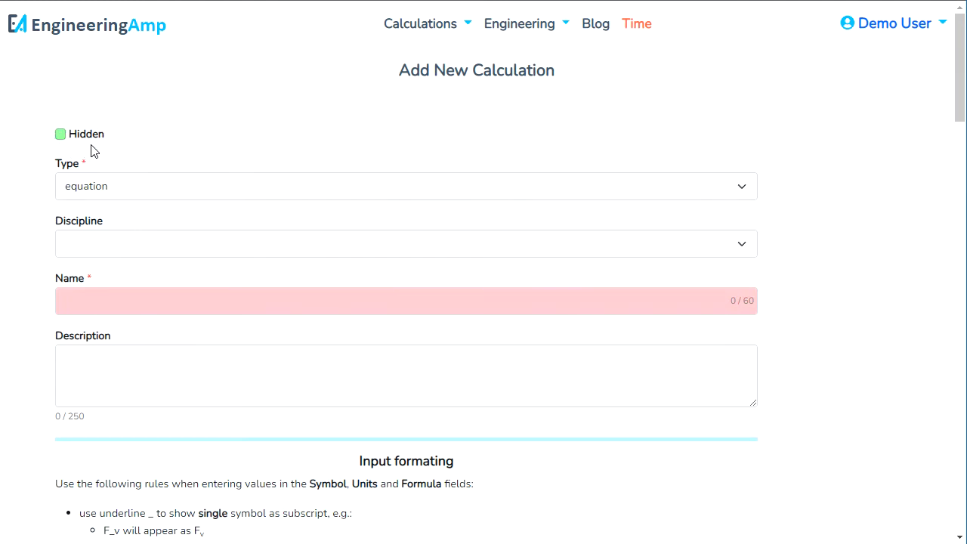
pyautogui.scroll(-1, 85, 146)
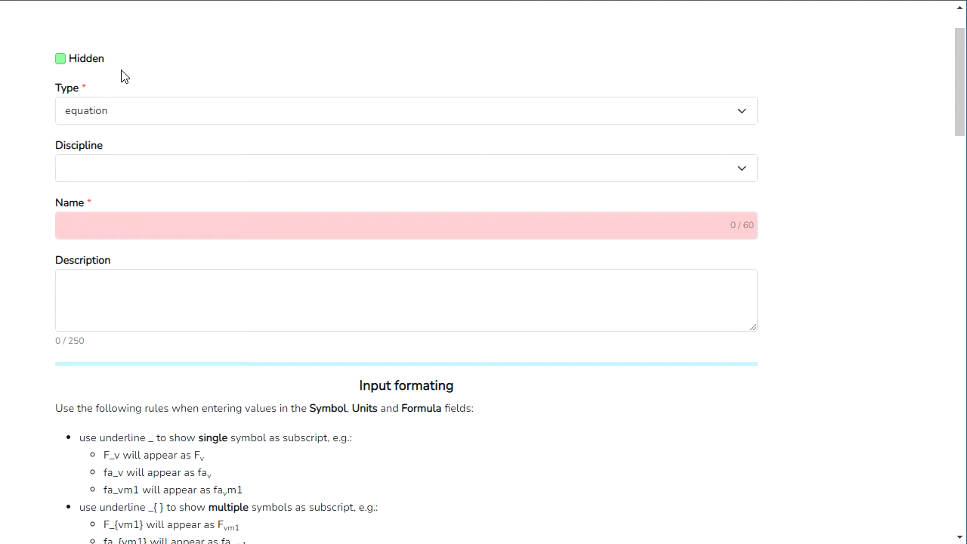
pyautogui.click(149, 114)
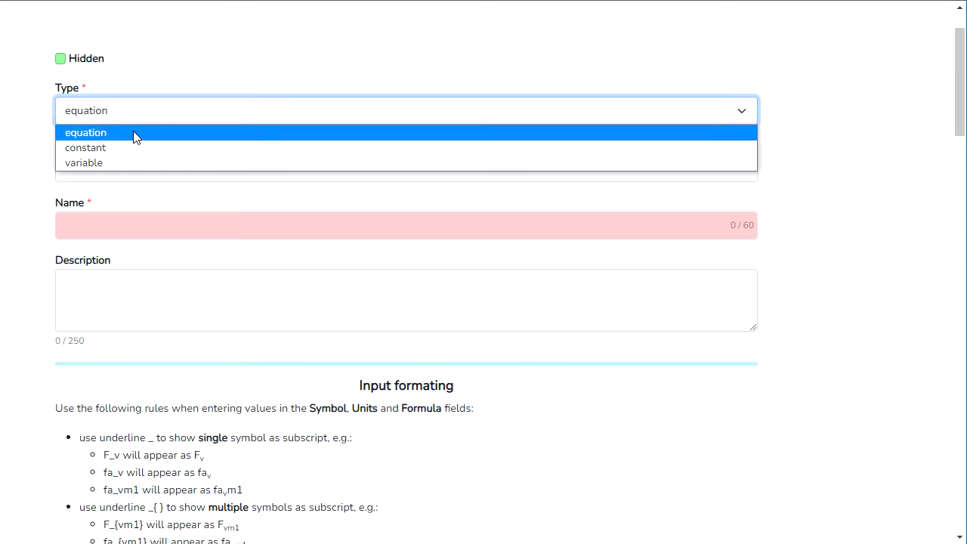
pyautogui.click(136, 137)
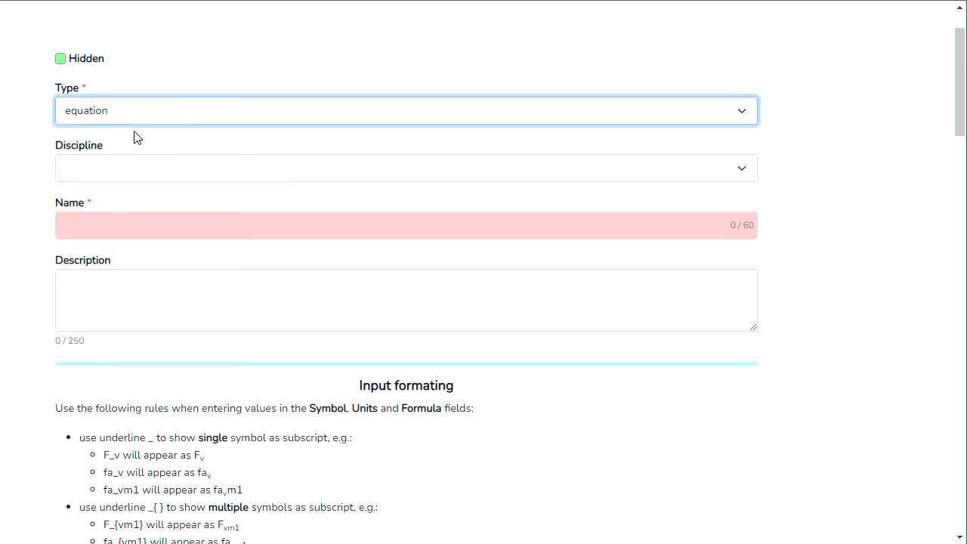
pyautogui.click(132, 173)
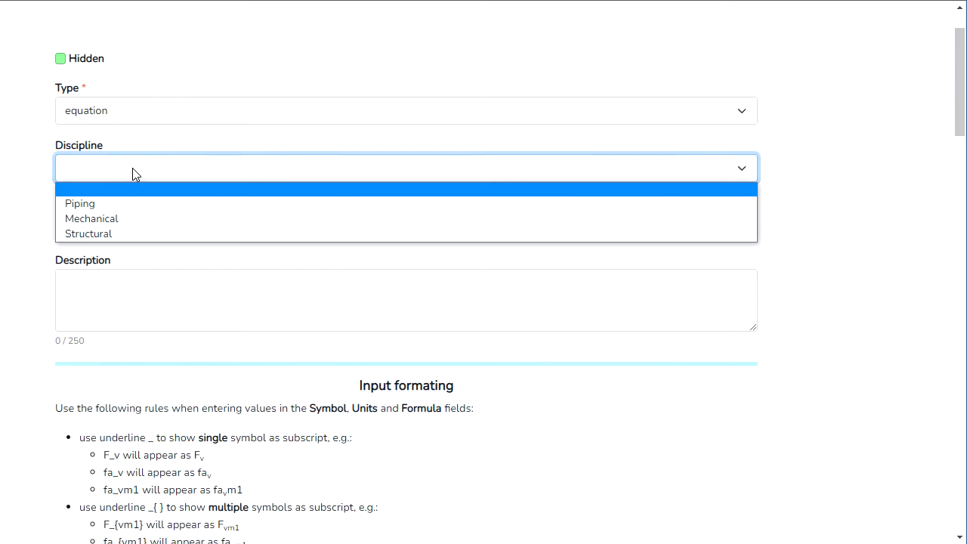
pyautogui.click(167, 224)
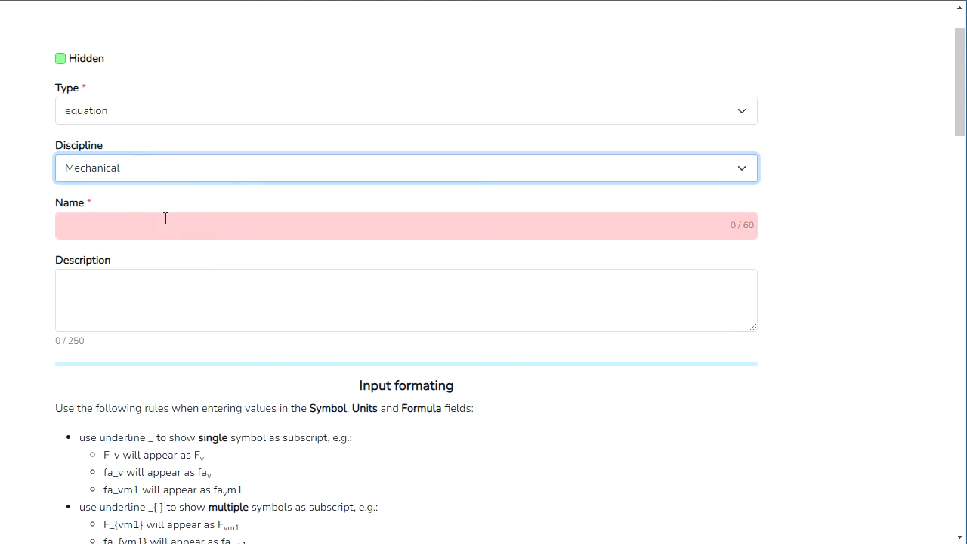
# - Name the calculation "Cylinder volume" and enter the description "This is a demo calculation used for training purposes."
pyautogui.click(166, 220)
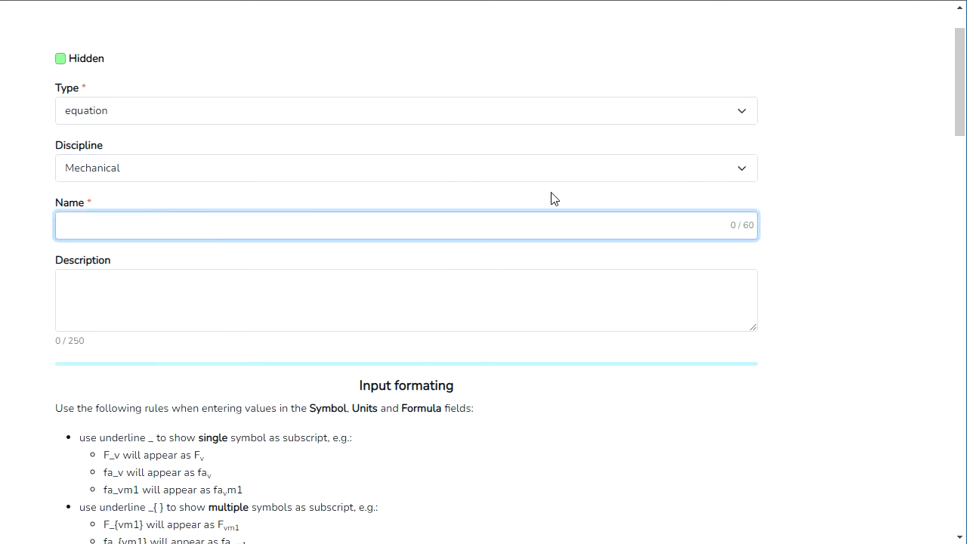
pyautogui.hotkey('alt', 'Tab')
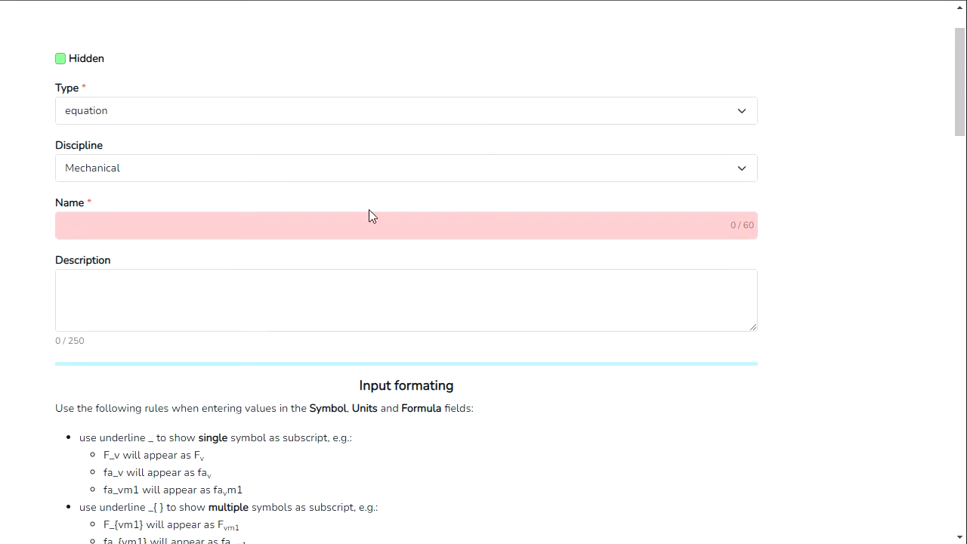
pyautogui.click(352, 225)
pyautogui.write('Cylinder volume')
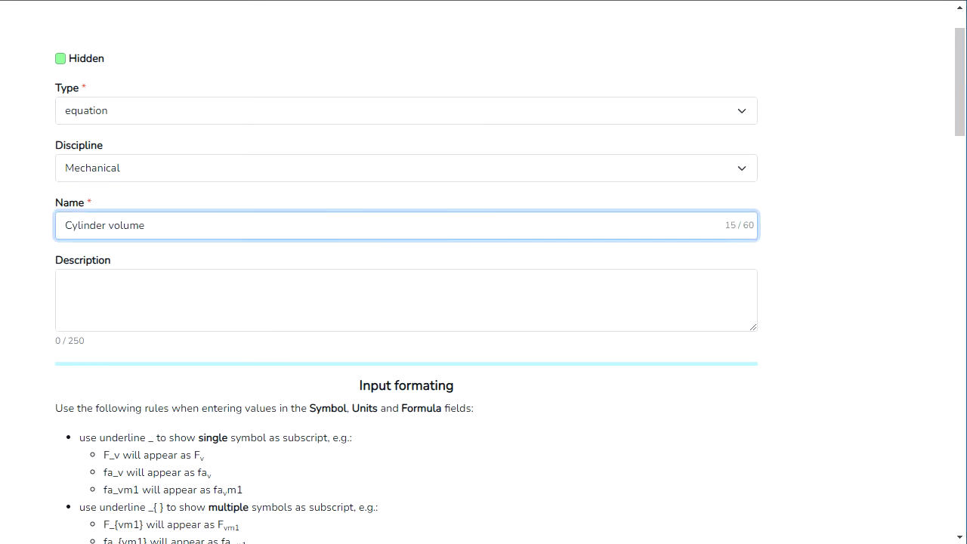
pyautogui.hotkey('alt', 'Tab')
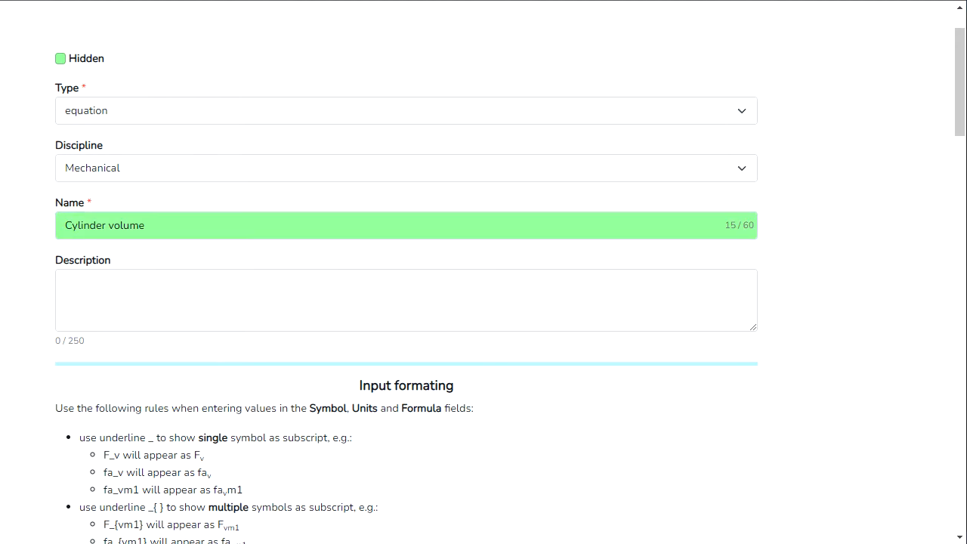
pyautogui.click(372, 300)
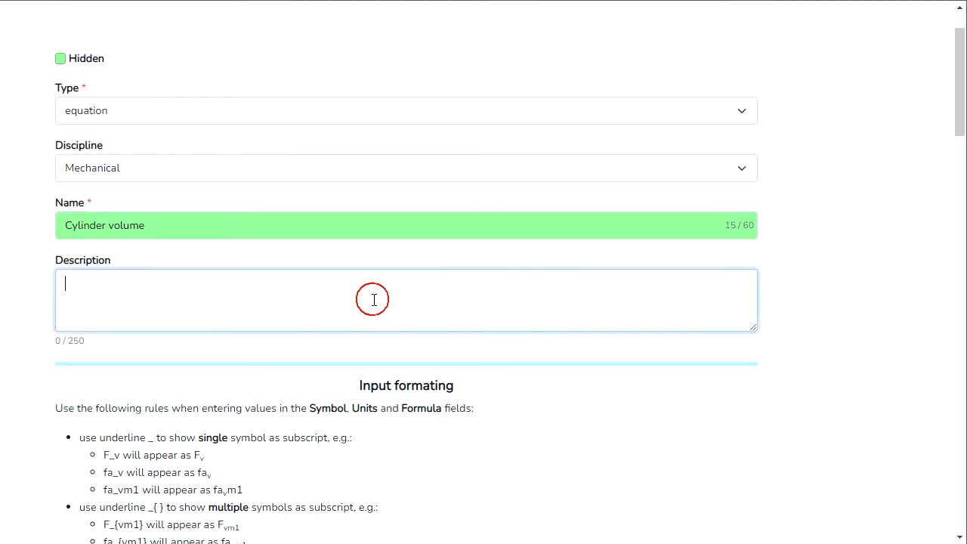
pyautogui.write('This is a demo calculation used for training purposes.')
pyautogui.click(837, 317)
# - Read the input formatting rules for the symbol, units and formula fields
pyautogui.scroll(-4, 809, 323)
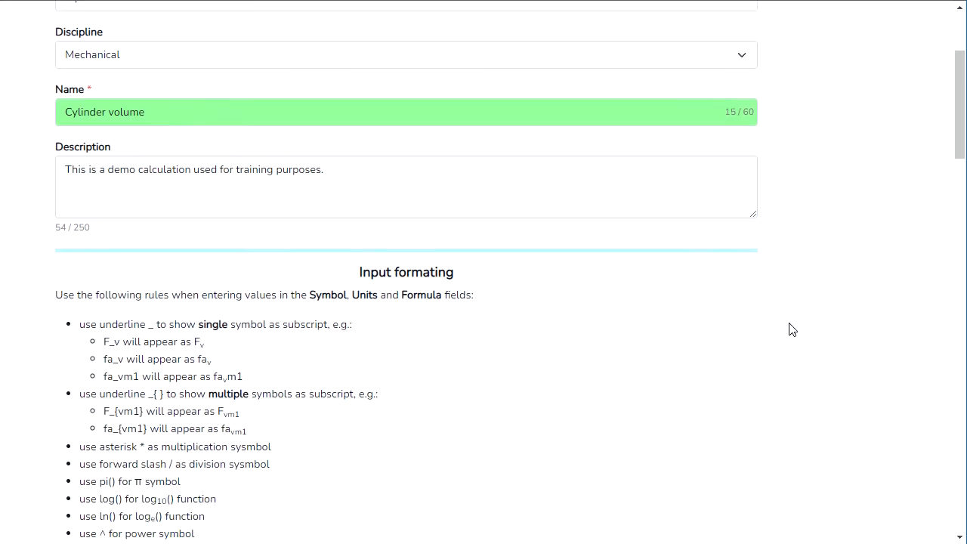
pyautogui.scroll(-5, 786, 330)
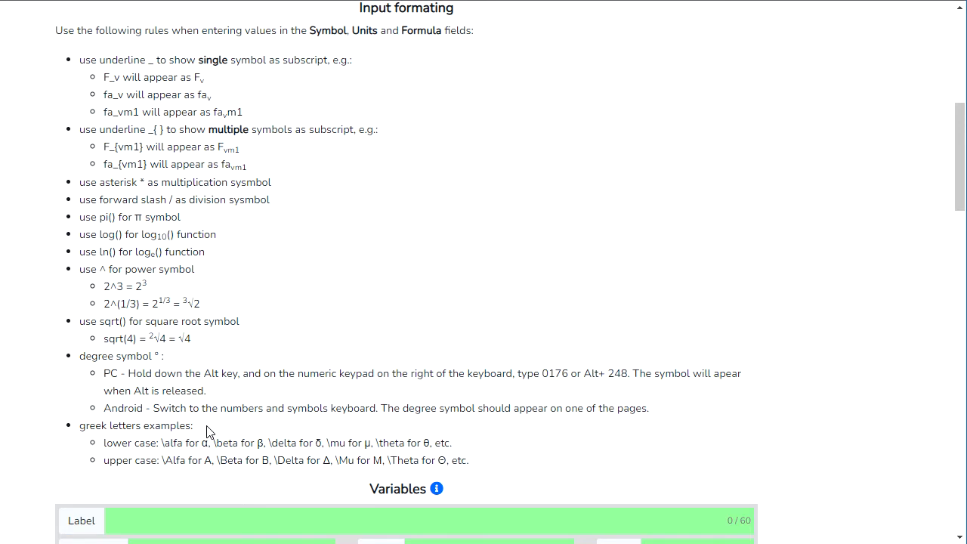
pyautogui.scroll(-4, 209, 430)
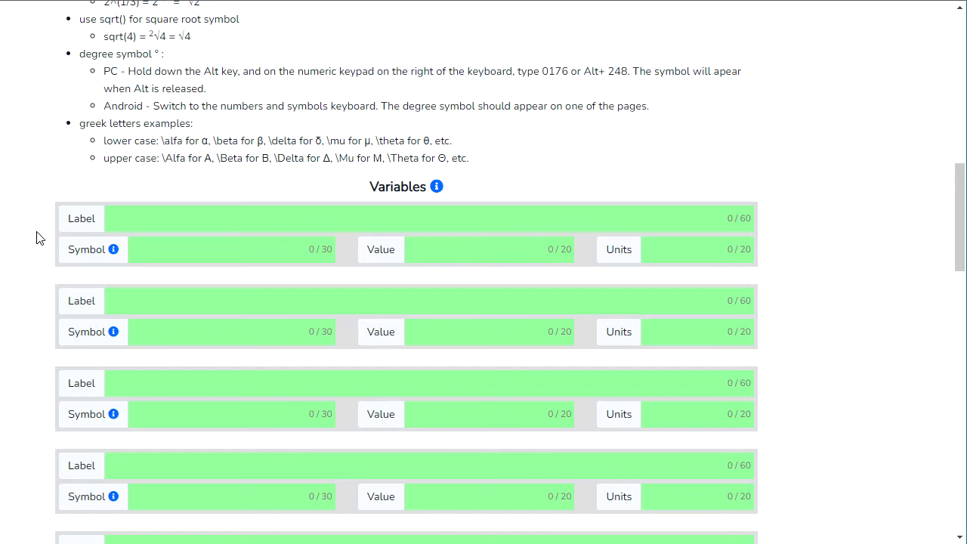
# - Turn the calculation's Hidden option on and back off
pyautogui.scroll(4, 38, 238)
pyautogui.scroll(6, 38, 238)
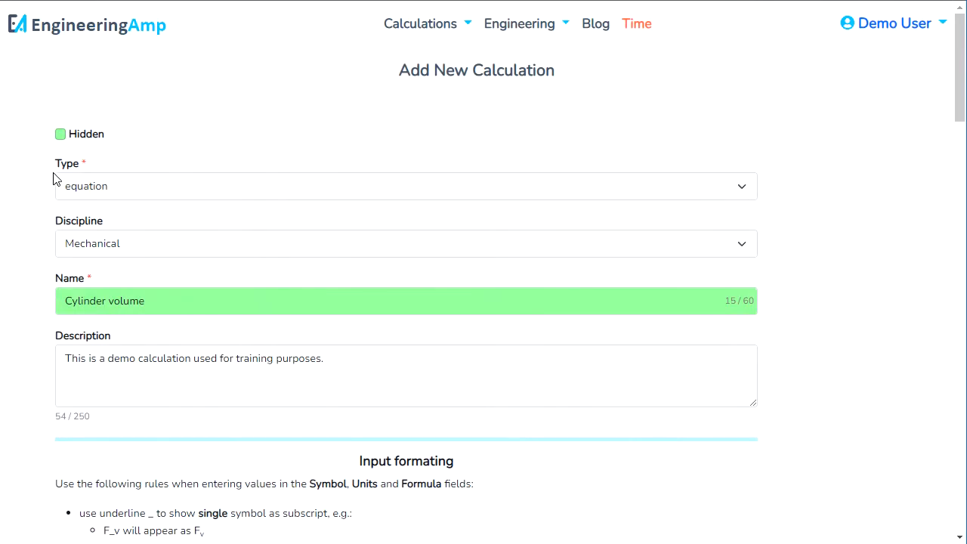
pyautogui.click(59, 135)
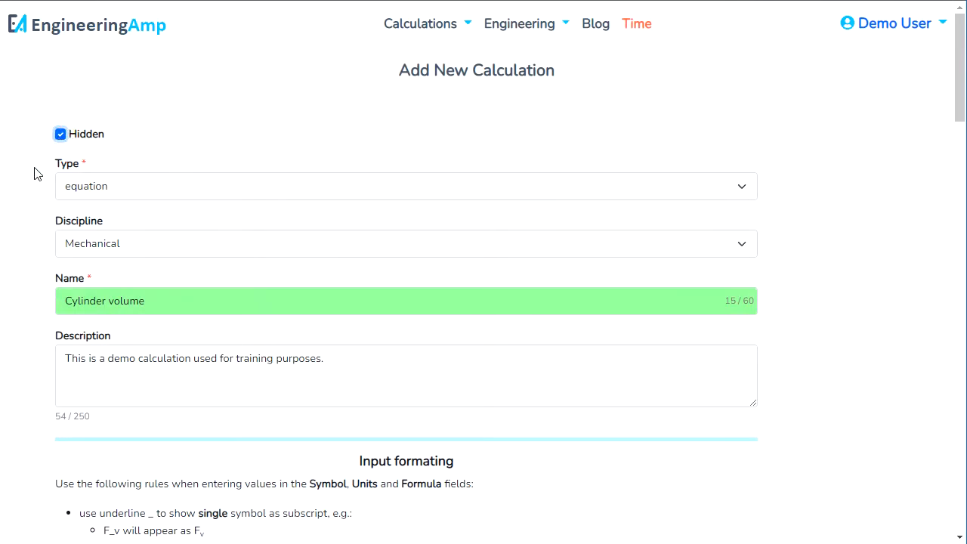
pyautogui.click(61, 135)
# - Examine the formatting rules and the label, symbol, value and units fields of the variables down to the Result section
pyautogui.scroll(-1, 35, 185)
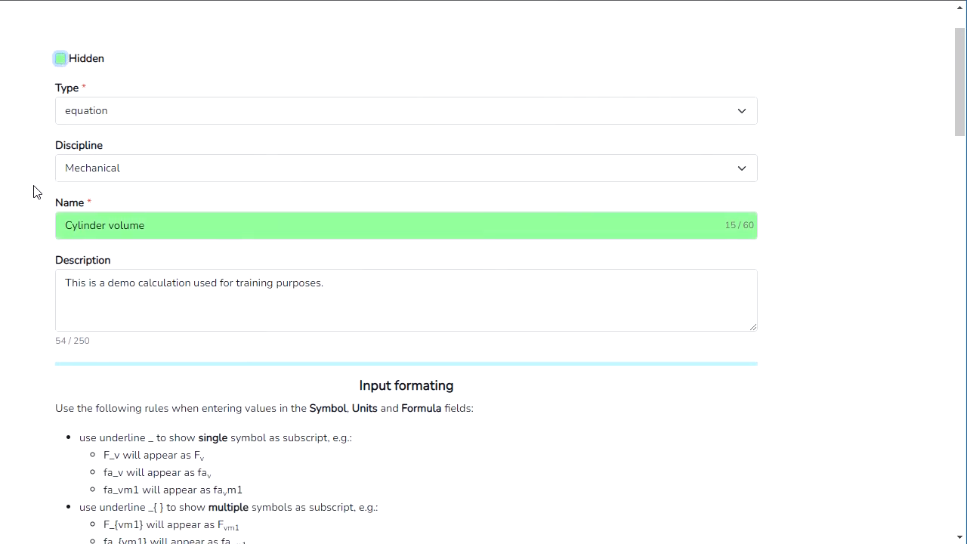
pyautogui.scroll(-7, 32, 196)
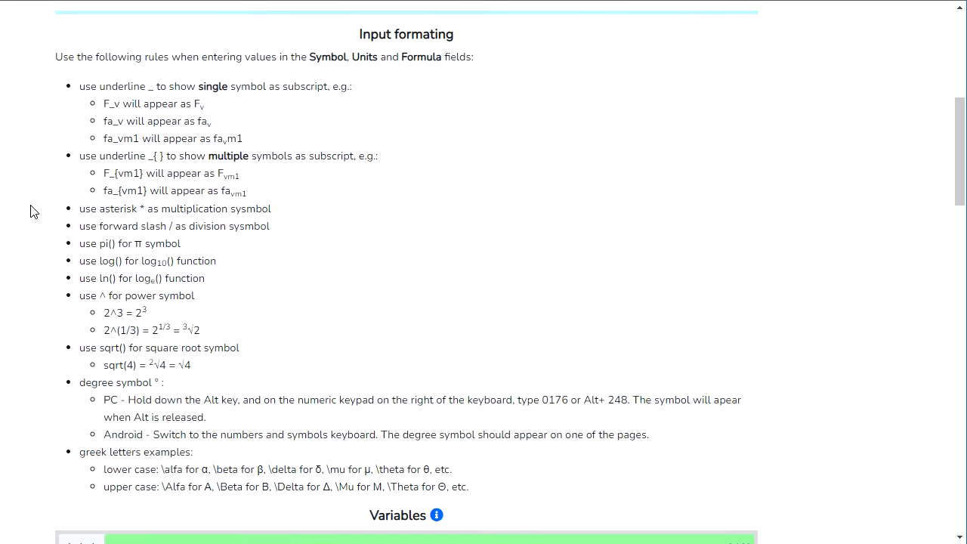
pyautogui.scroll(-1, 32, 224)
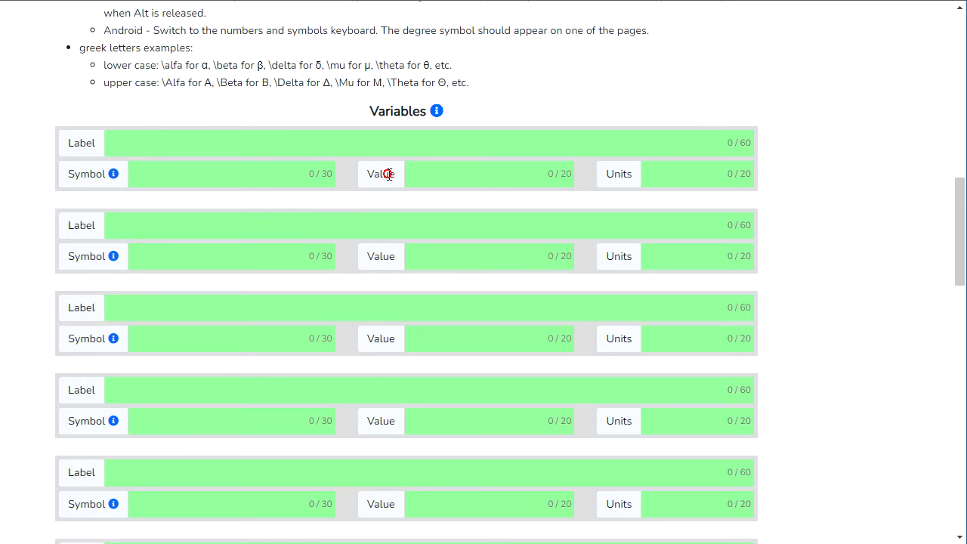
pyautogui.click(427, 174)
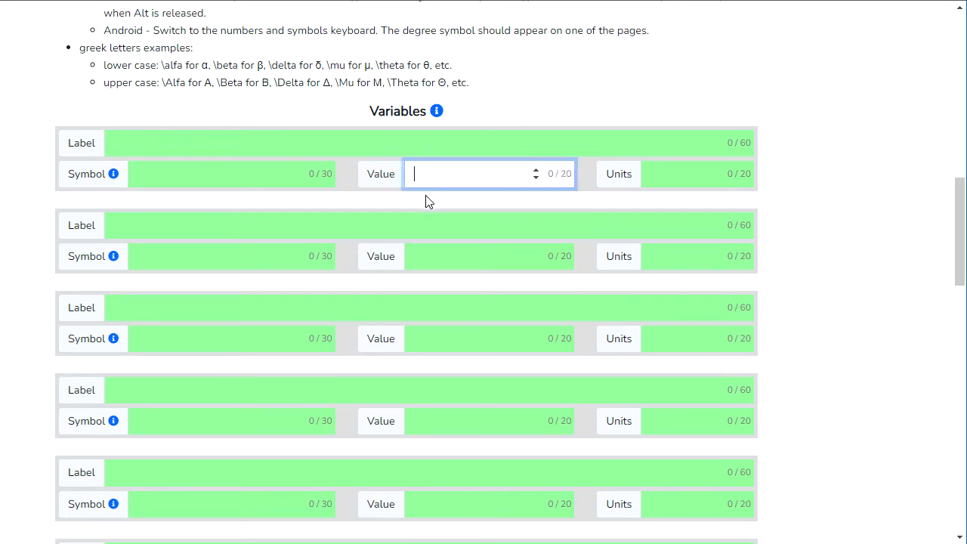
pyautogui.click(424, 203)
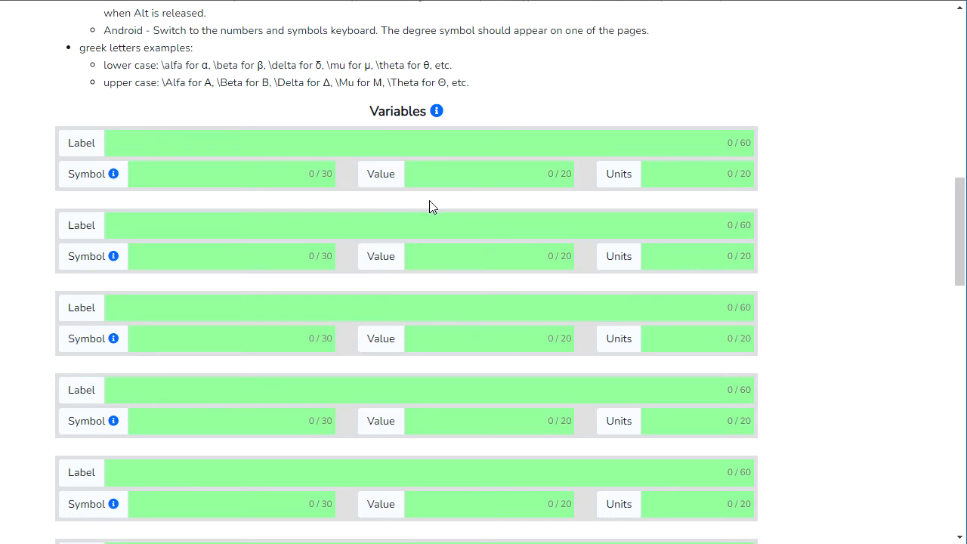
pyautogui.click(661, 174)
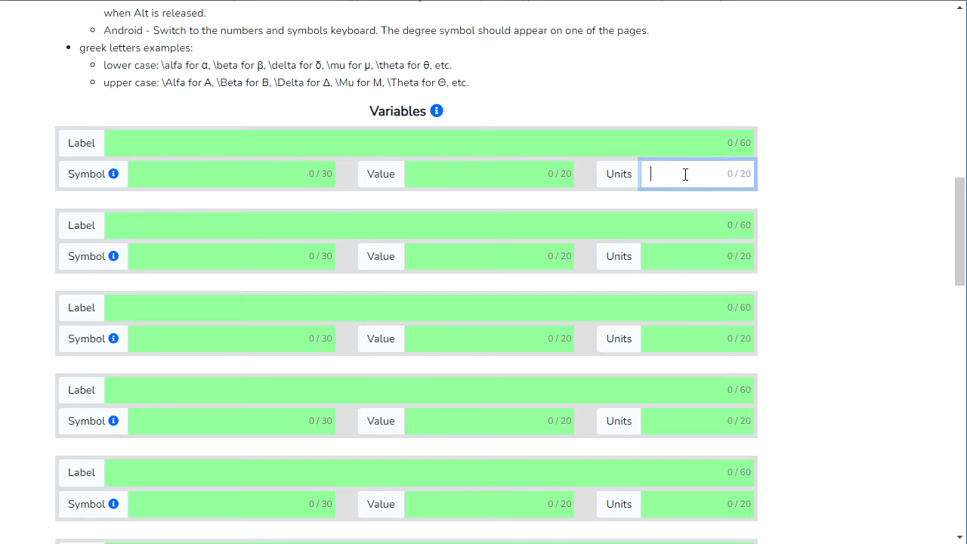
pyautogui.click(802, 201)
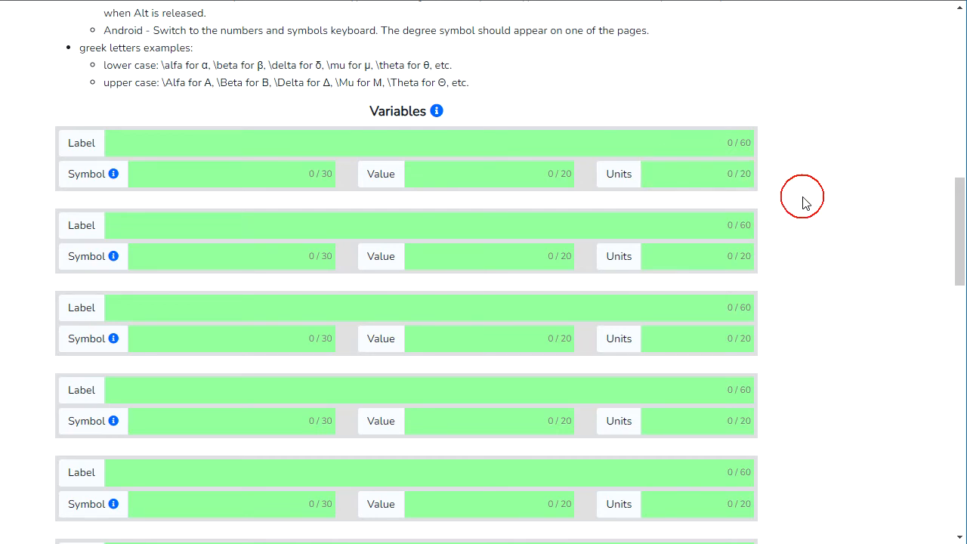
pyautogui.scroll(-2, 807, 211)
pyautogui.scroll(-5, 801, 225)
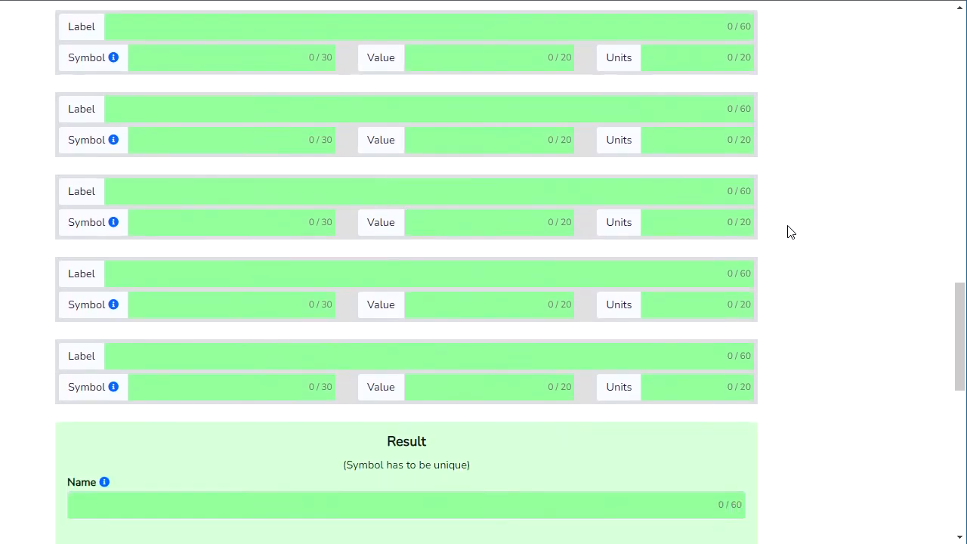
pyautogui.scroll(7, 790, 232)
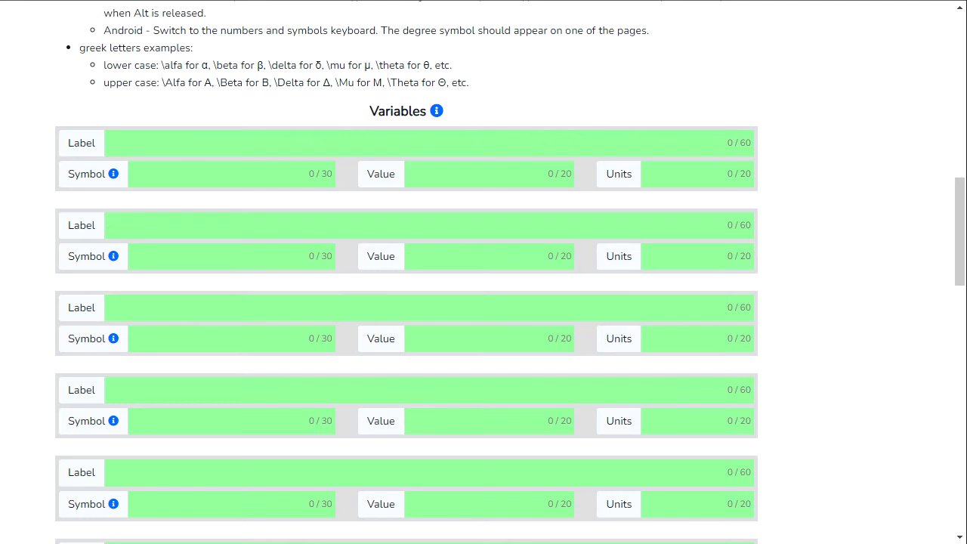
# - Label the first variable "Height of the cylinder"
pyautogui.click(153, 141)
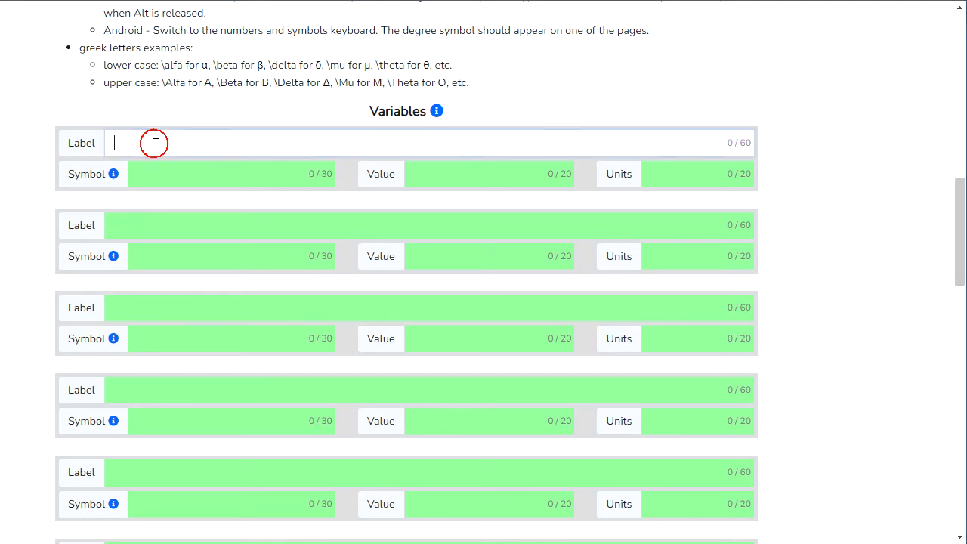
pyautogui.write('Height of the cylinder')
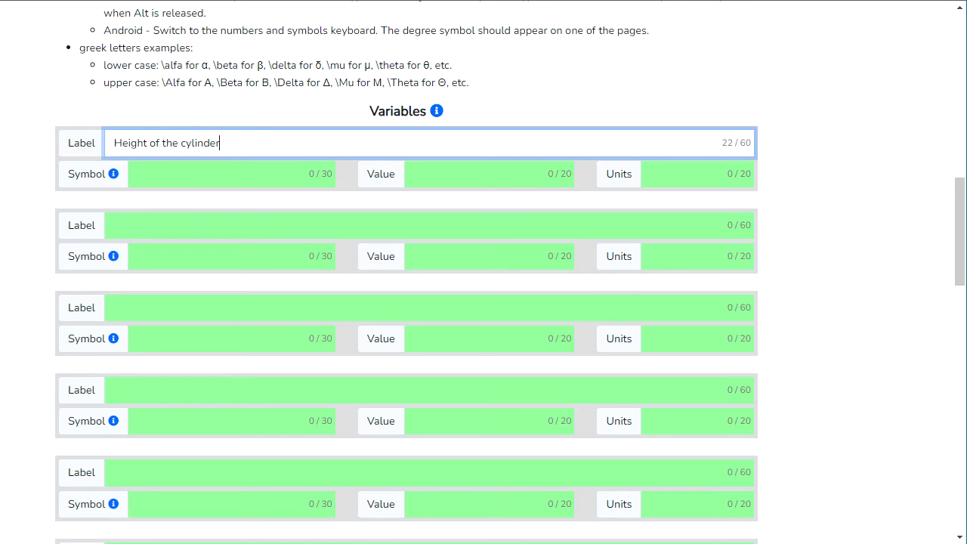
pyautogui.hotkey('alt', 'Tab')
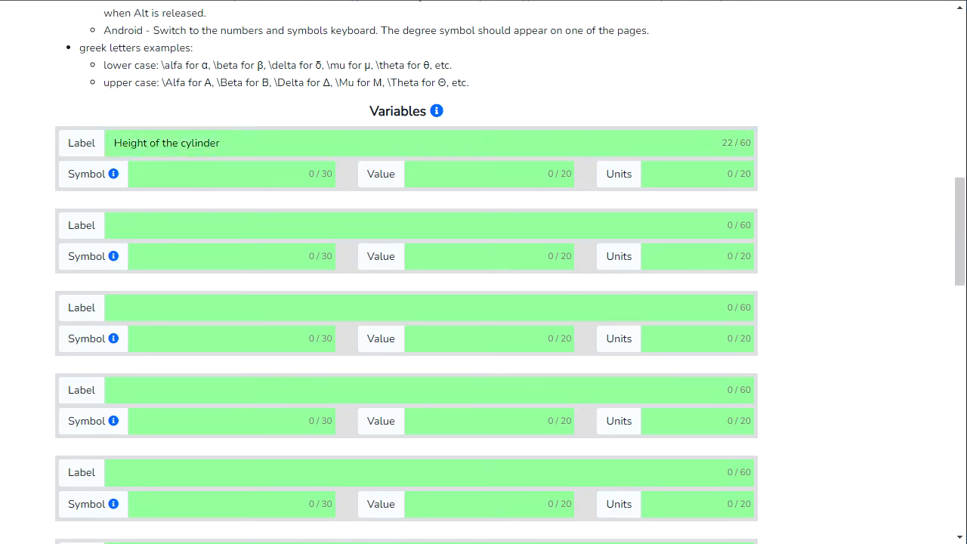
# - Give the cylinder height variable the symbol h_{cylinder}, the value 15 and the units mm
pyautogui.click(194, 175)
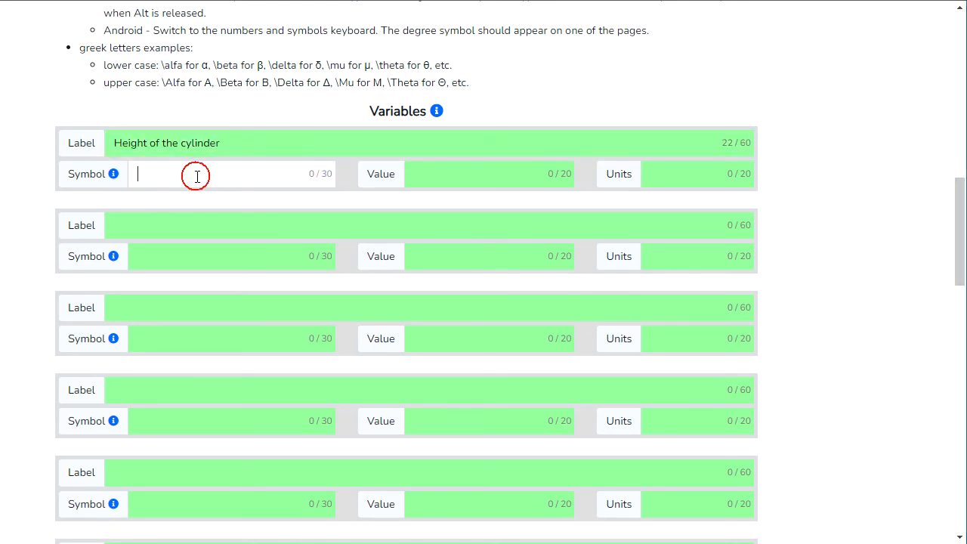
pyautogui.write('h_{cylinder}')
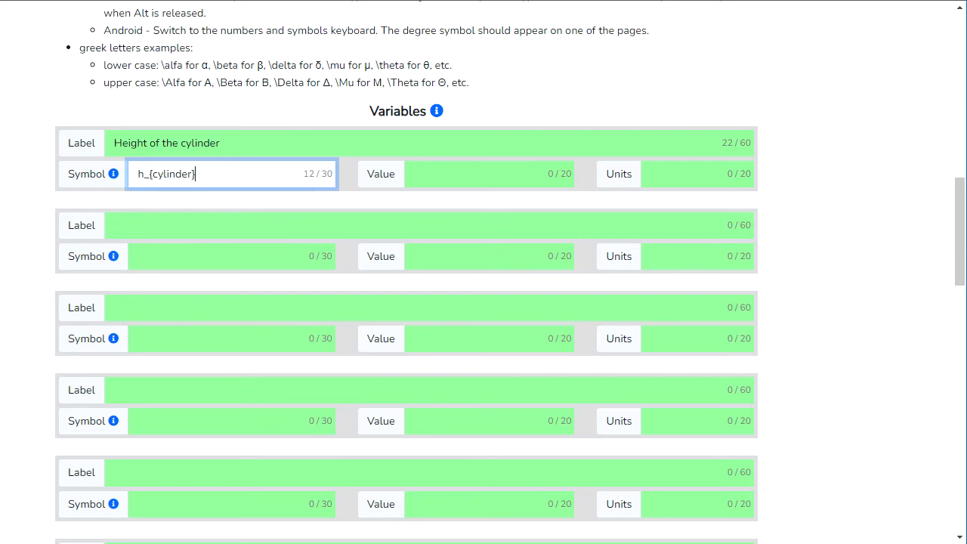
pyautogui.hotkey('alt', 'Tab')
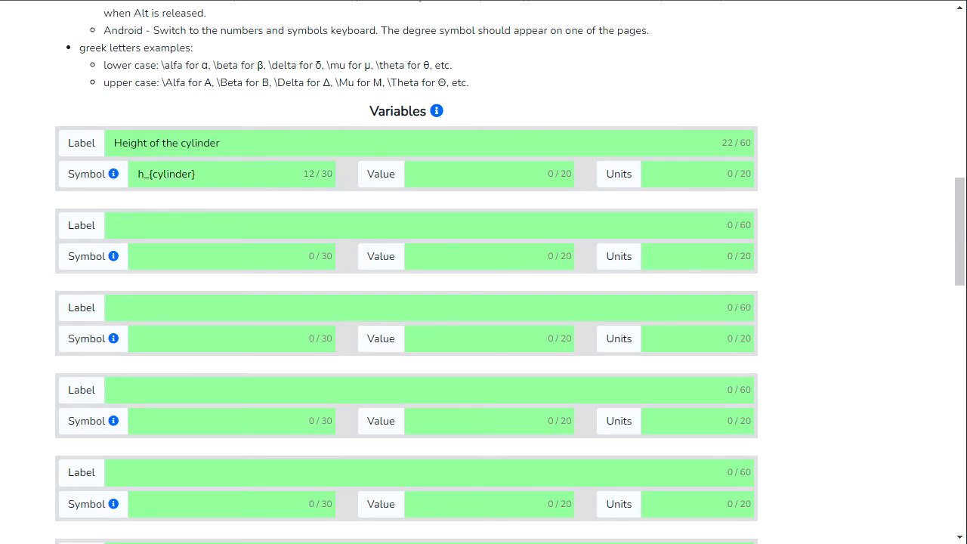
pyautogui.click(470, 170)
pyautogui.write('15')
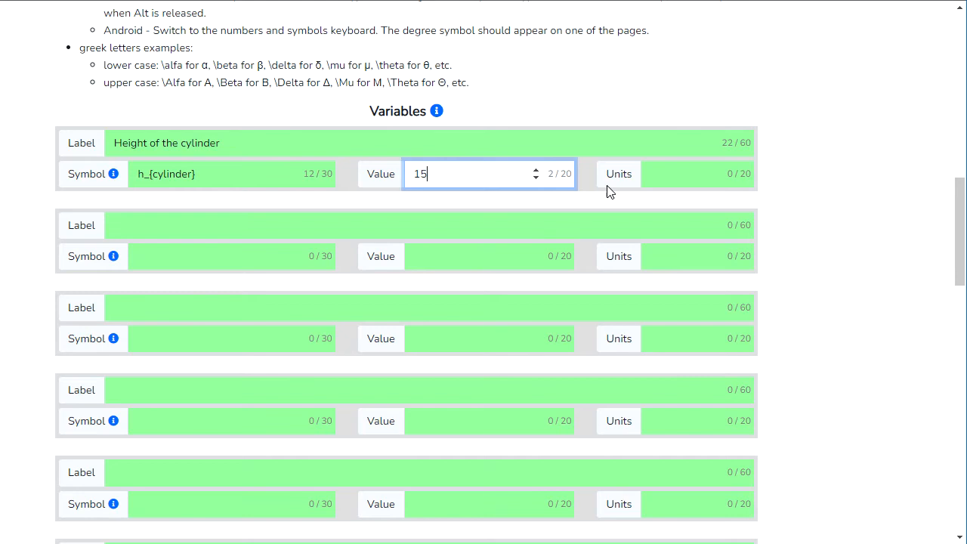
pyautogui.hotkey('alt', 'Tab')
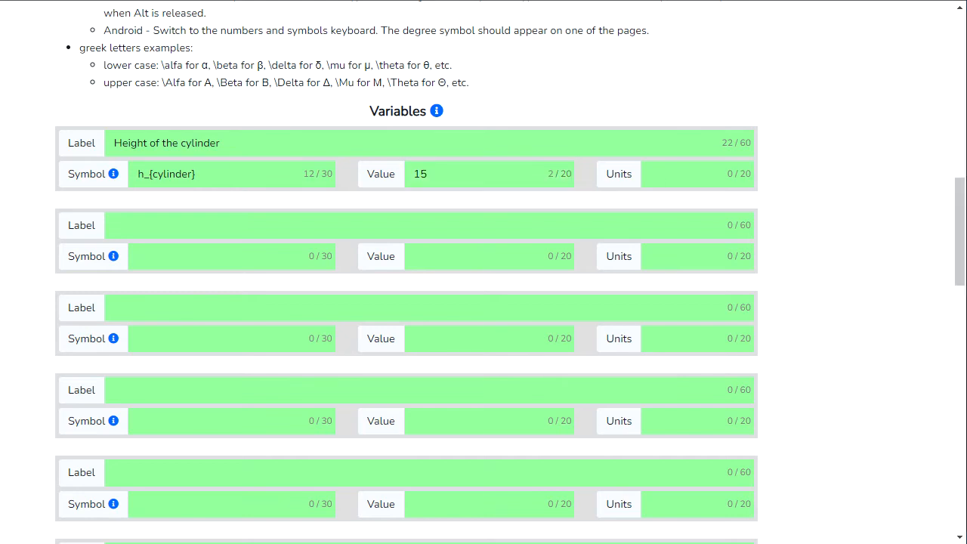
pyautogui.click(671, 174)
pyautogui.write('mm')
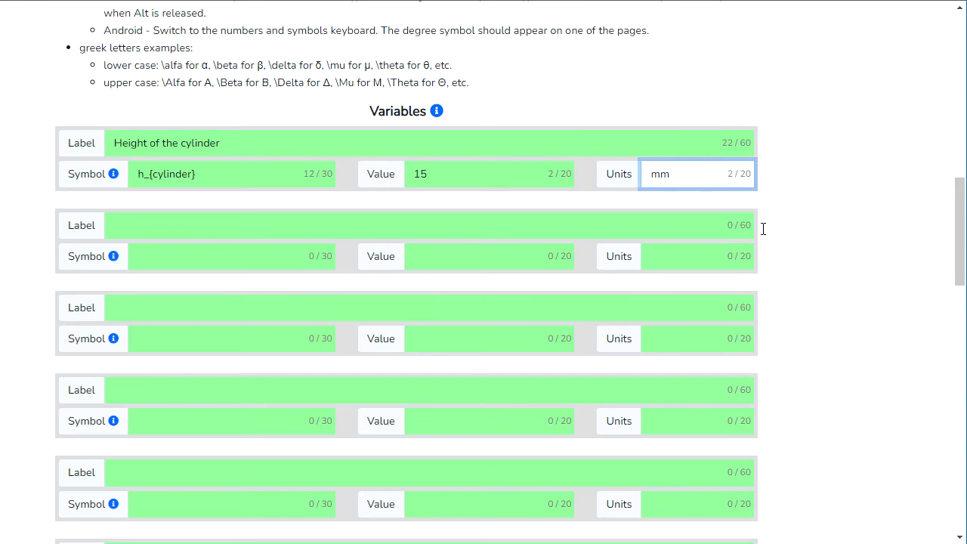
pyautogui.hotkey('alt', 'Tab')
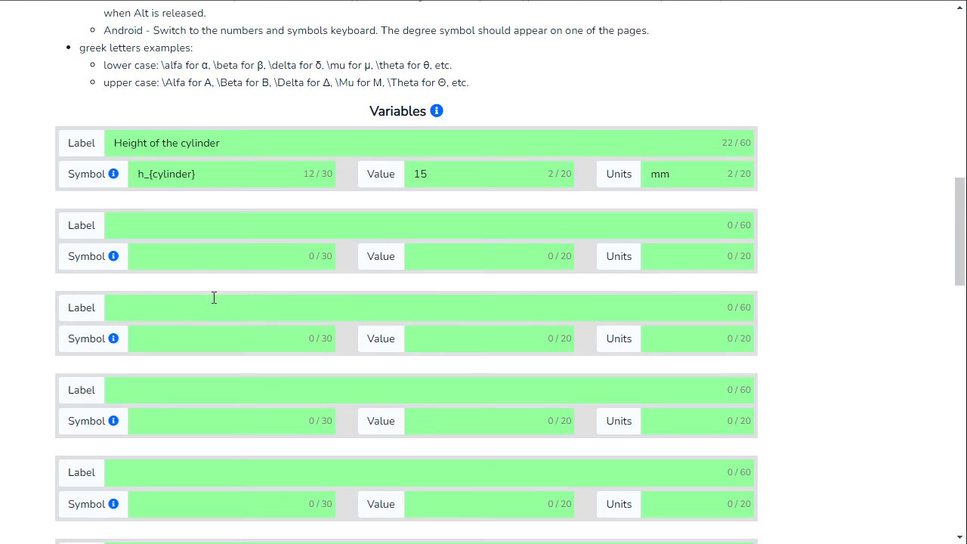
# - Label the second variable "Base area" and give it the symbol A_{circle}
pyautogui.click(209, 224)
pyautogui.write('Base area')
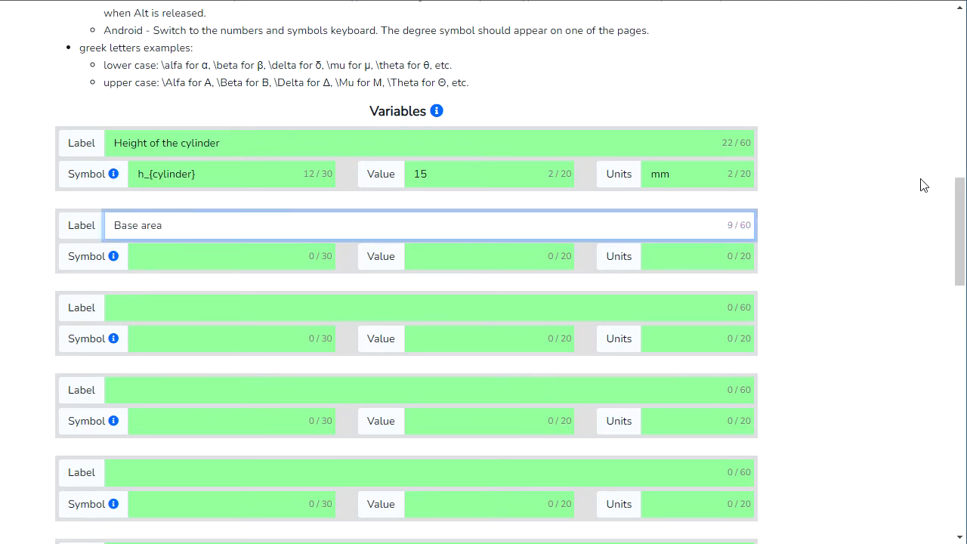
pyautogui.hotkey('alt', 'Tab')
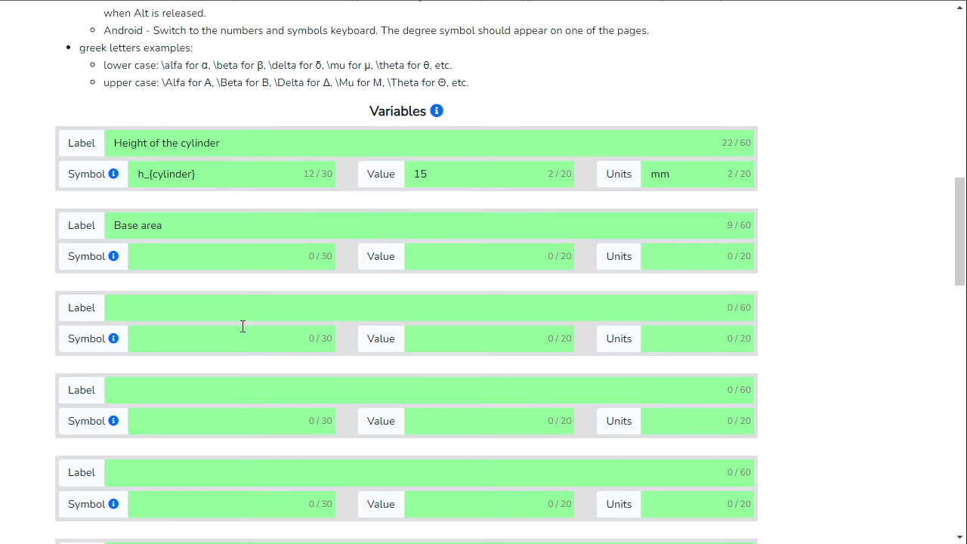
pyautogui.click(205, 256)
pyautogui.write('A_{circle}')
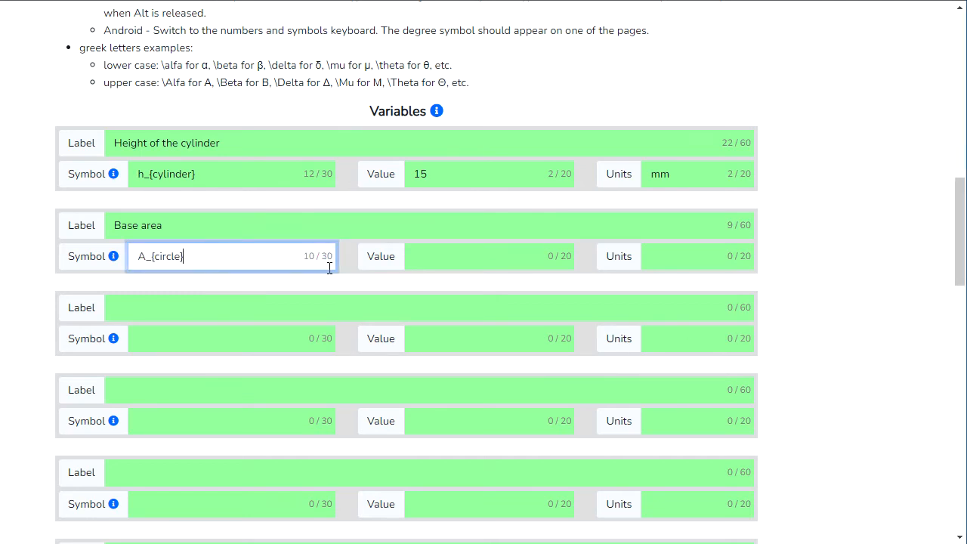
pyautogui.hotkey('alt', 'Tab')
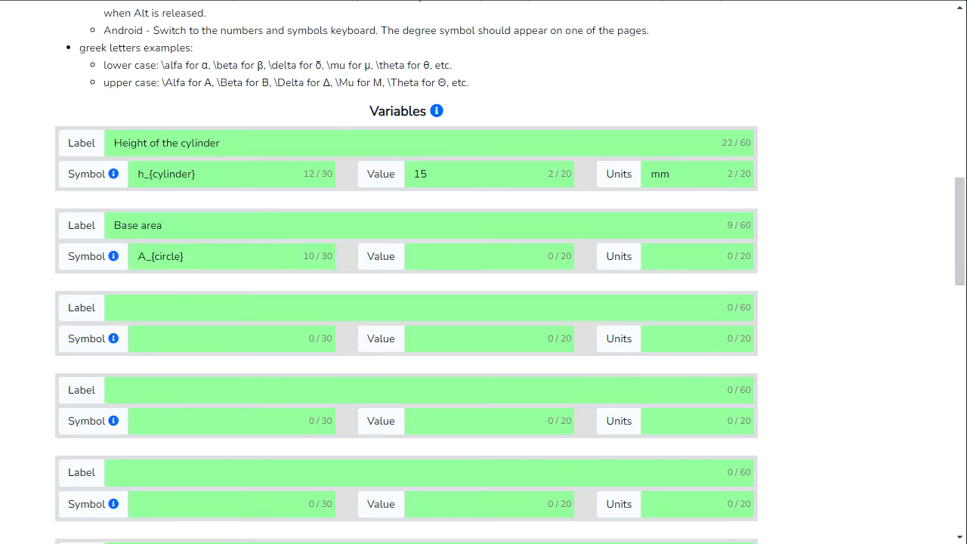
# - Set the base area variable's value to 20 and its units to mm^2
pyautogui.hotkey('alt', 'Tab')
pyautogui.click(451, 256)
pyautogui.write('20')
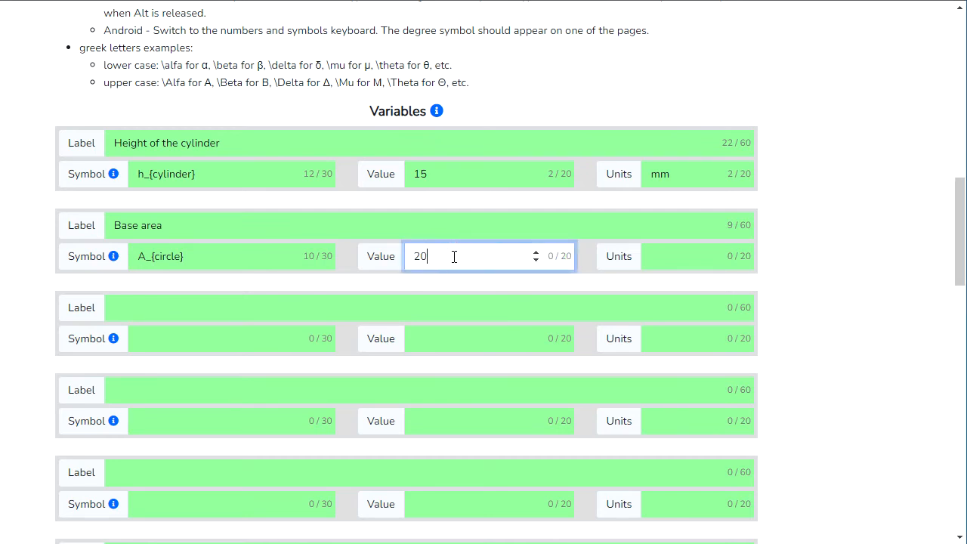
pyautogui.hotkey('alt', 'Tab')
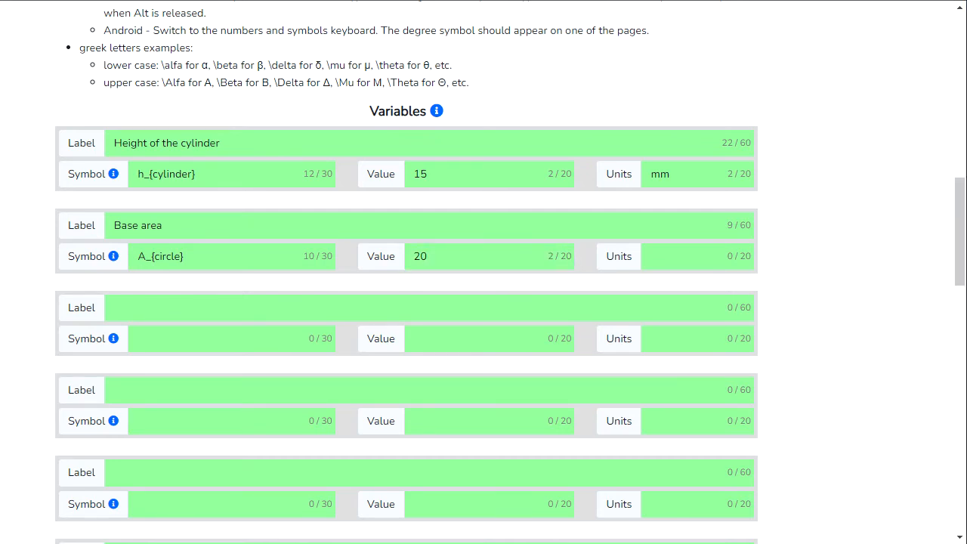
pyautogui.click(671, 259)
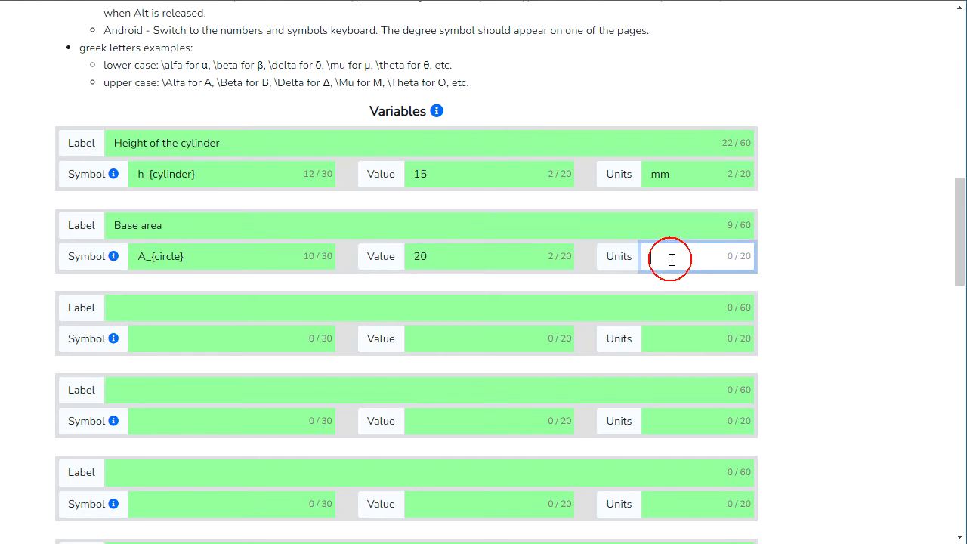
pyautogui.write('mm^2')
pyautogui.click(856, 263)
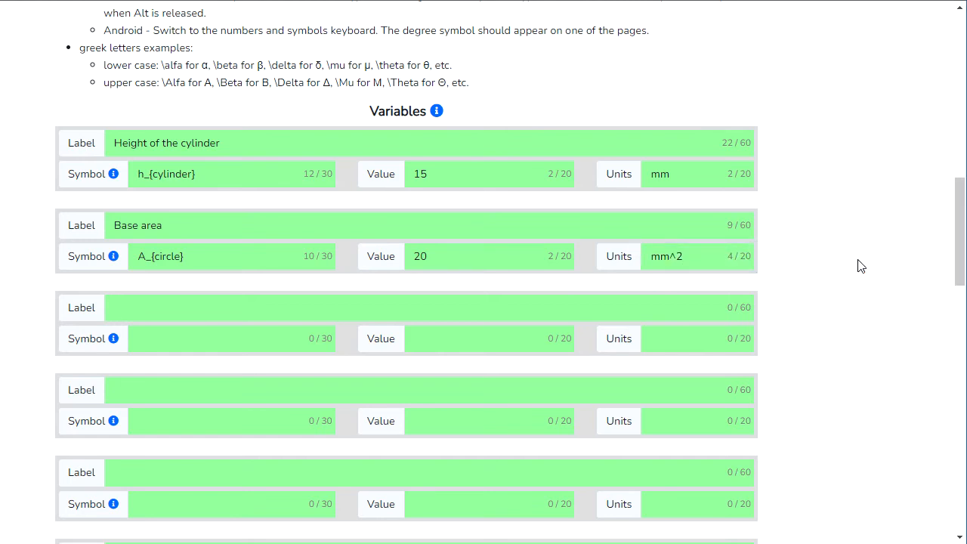
# - Name the calculation's result "Volume of a cylinder" and give it the symbol V_{cylinder}
pyautogui.scroll(-1, 837, 288)
pyautogui.scroll(-1, 837, 288)
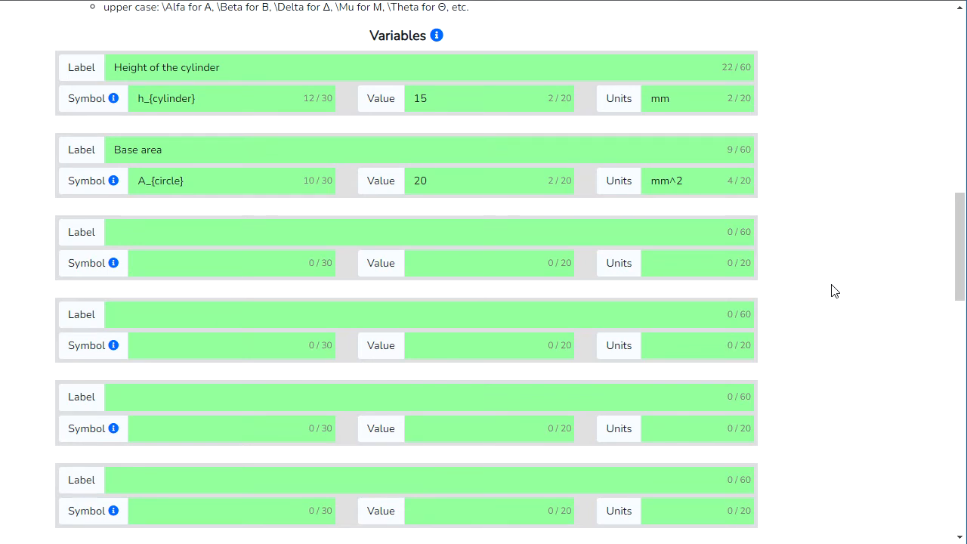
pyautogui.scroll(-8, 835, 296)
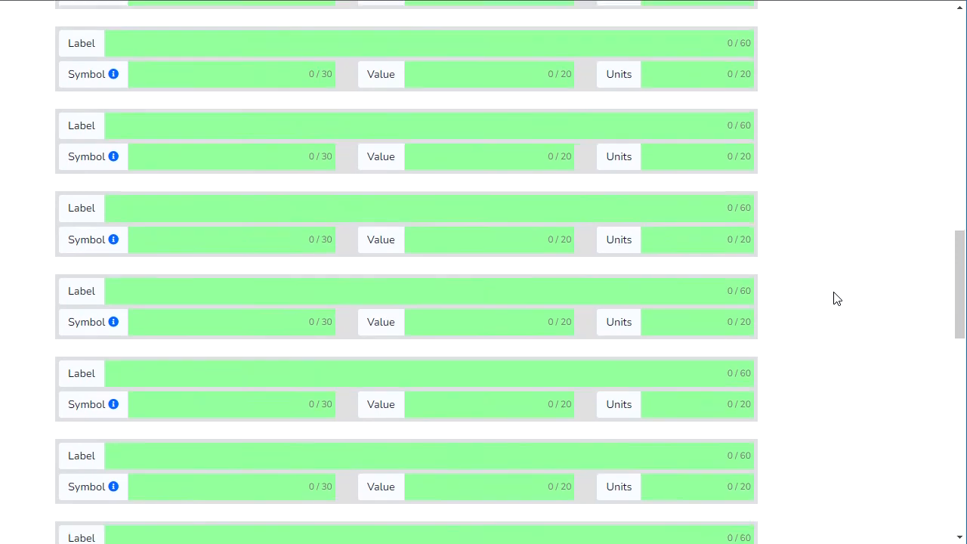
pyautogui.scroll(-5, 834, 302)
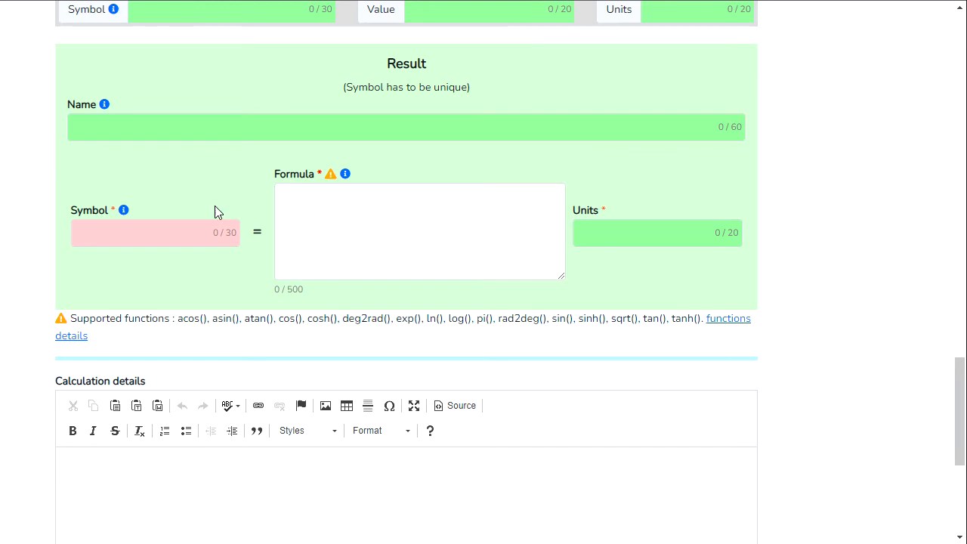
pyautogui.click(205, 131)
pyautogui.write('Volume of a cylinder')
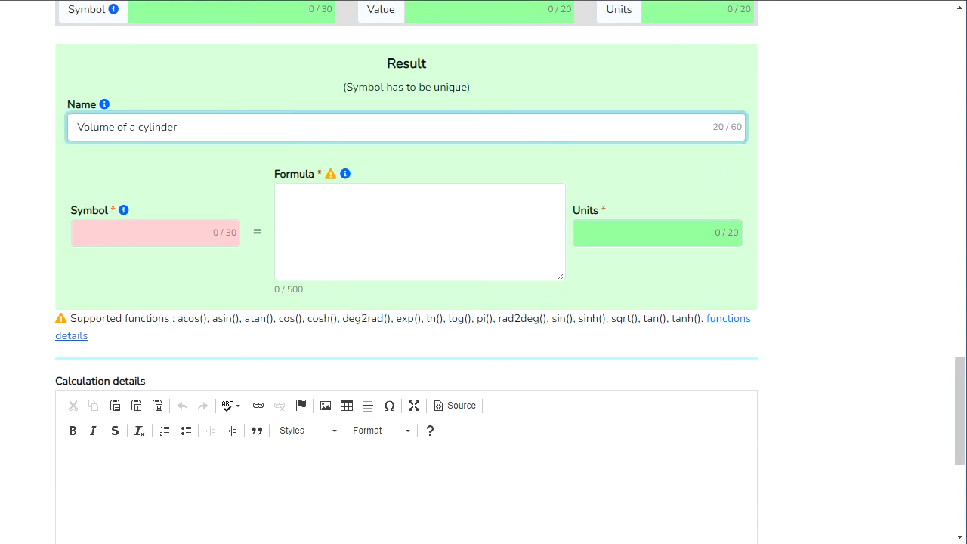
pyautogui.hotkey('alt', 'Tab')
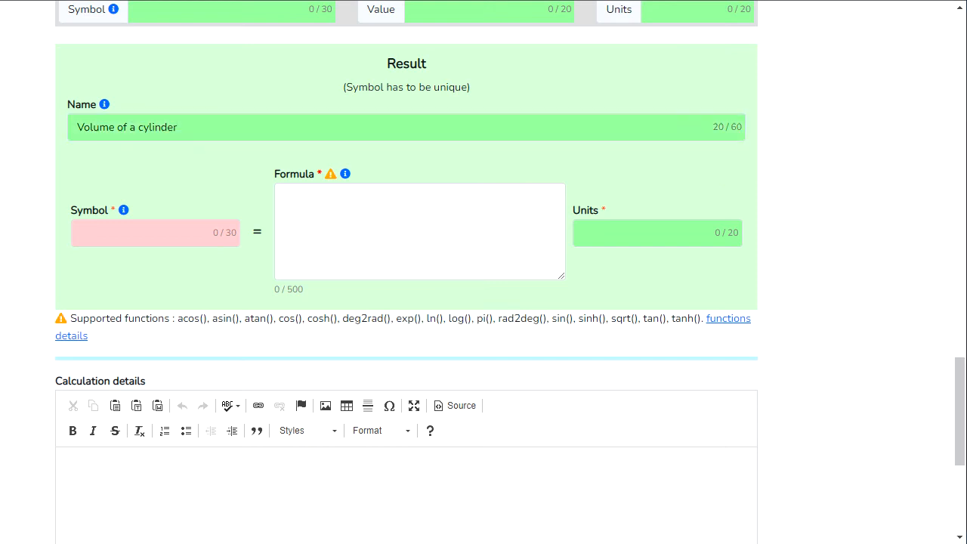
pyautogui.click(147, 234)
pyautogui.write('V_{cylinder}')
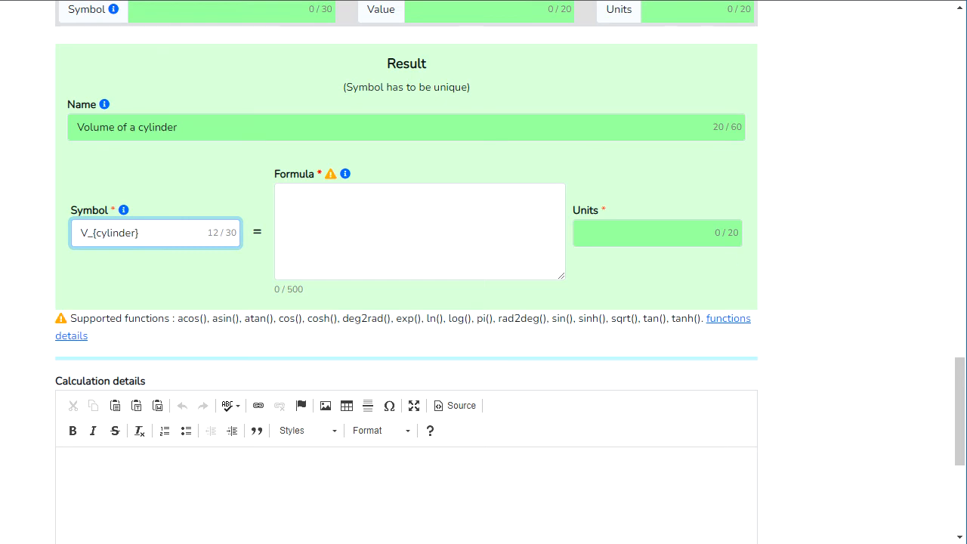
pyautogui.hotkey('alt', 'Tab')
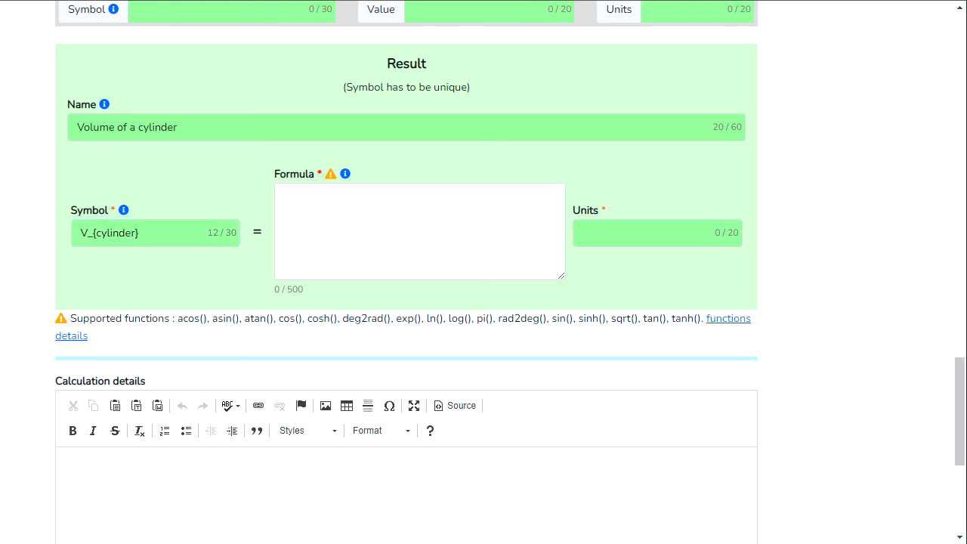
# - Enter the result formula A_{circle} * h_{cylinder} and set the result units to mm^3
pyautogui.click(383, 261)
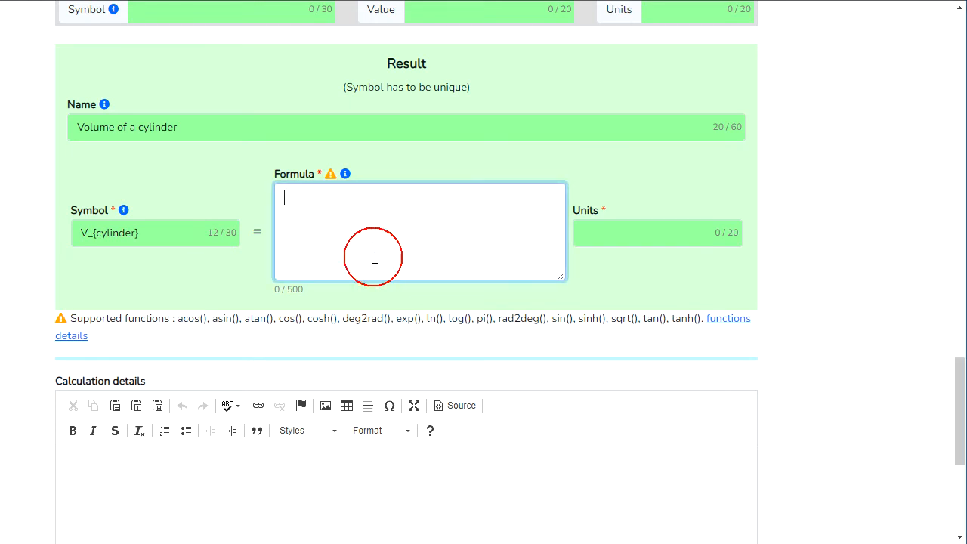
pyautogui.write('A_{circle} * h_{cylinder}')
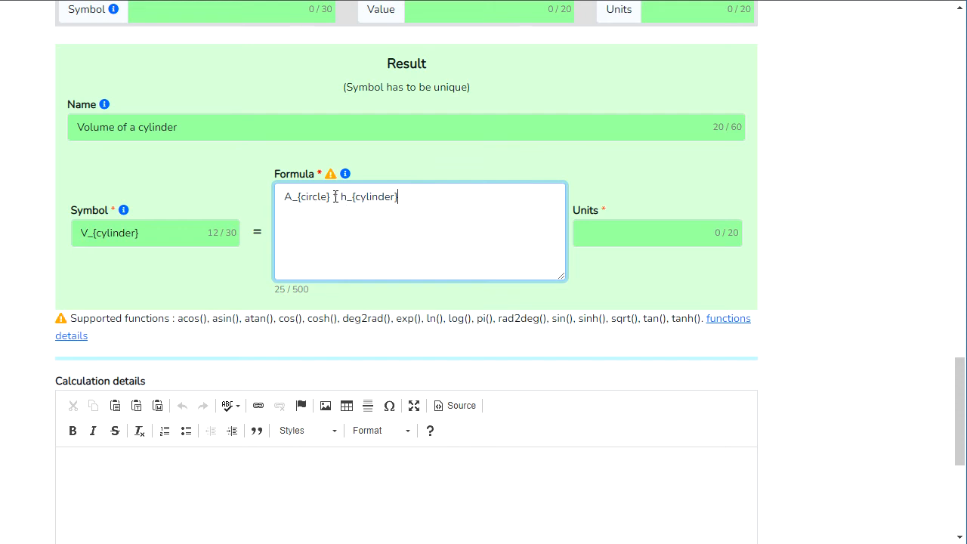
pyautogui.moveTo(284, 196); pyautogui.dragTo(471, 228)
pyautogui.click(471, 228)
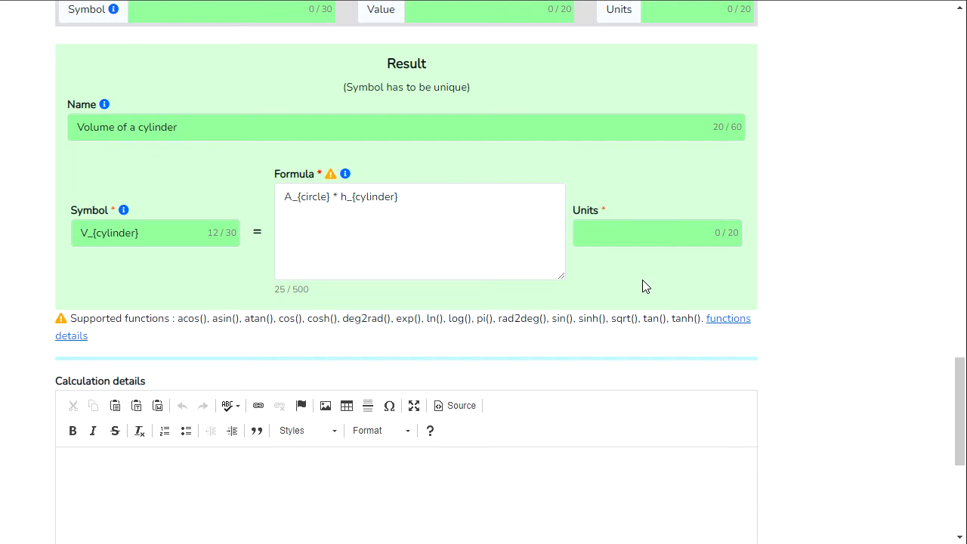
pyautogui.click(624, 235)
pyautogui.write('mm^3')
pyautogui.click(837, 244)
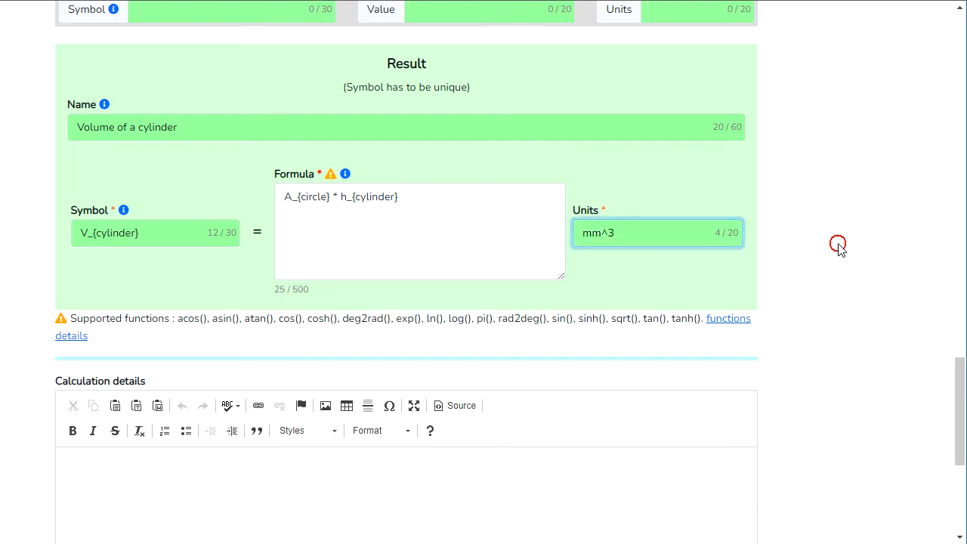
# - Examine the Calculation details editor and the choices available for the calculation admin
pyautogui.scroll(-1, 837, 257)
pyautogui.scroll(-2, 837, 273)
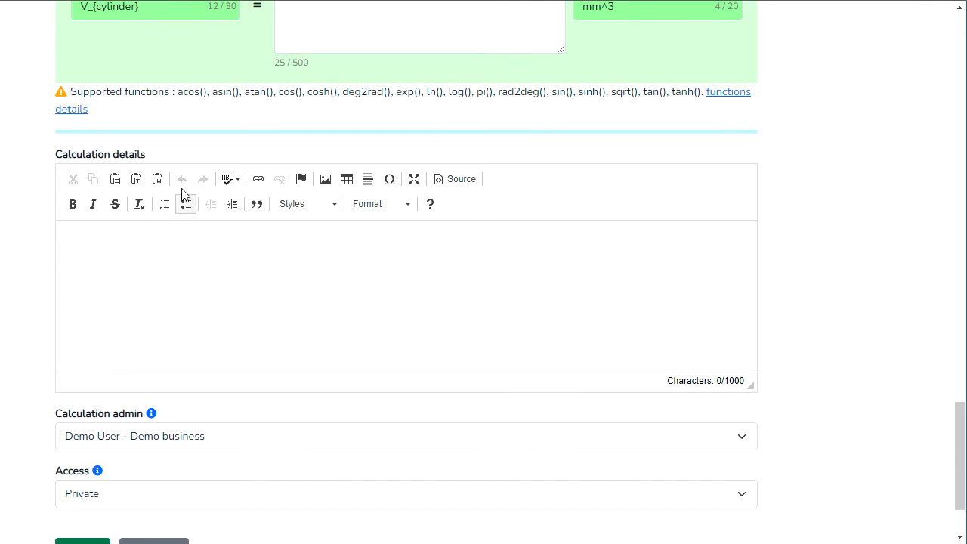
pyautogui.click(90, 254)
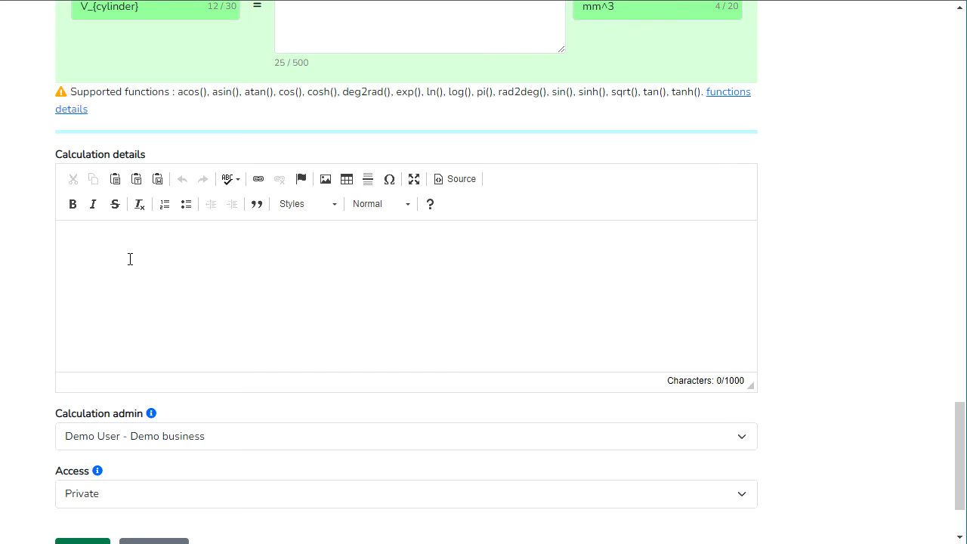
pyautogui.scroll(-1, 142, 263)
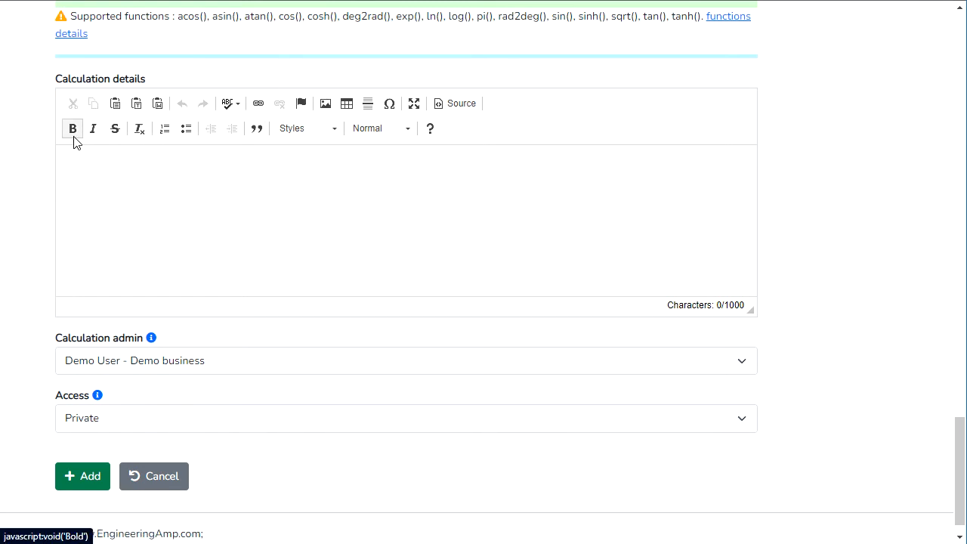
pyautogui.click(172, 338)
pyautogui.scroll(-1, 173, 342)
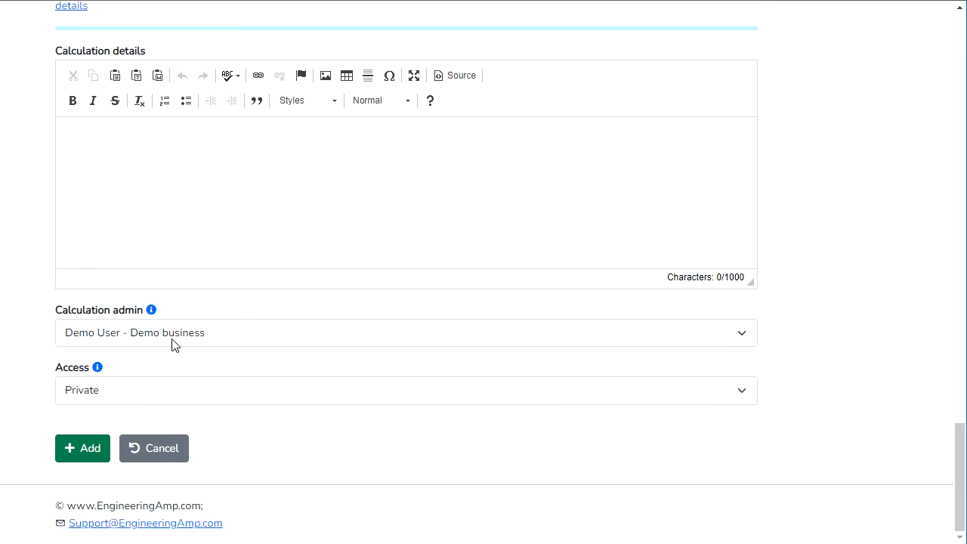
pyautogui.click(224, 338)
pyautogui.click(224, 338)
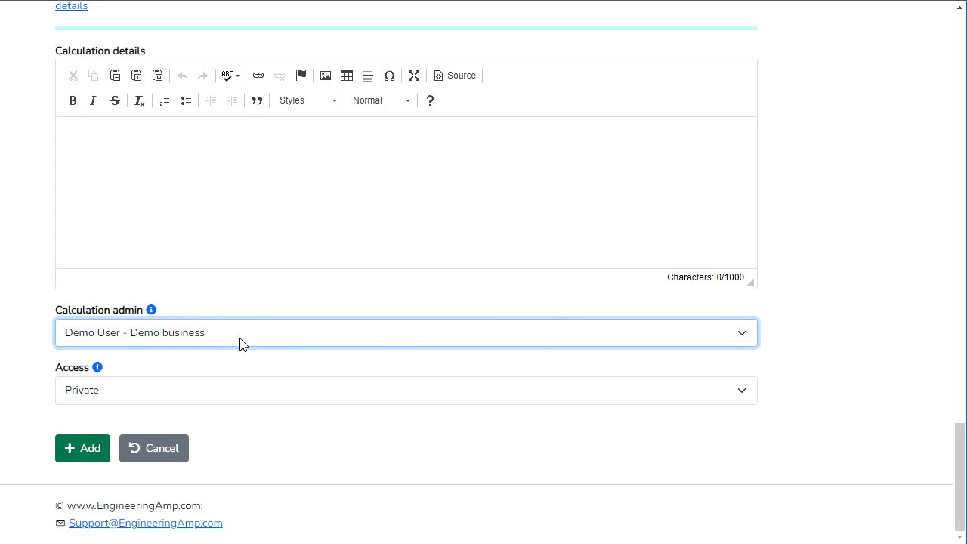
pyautogui.click(239, 341)
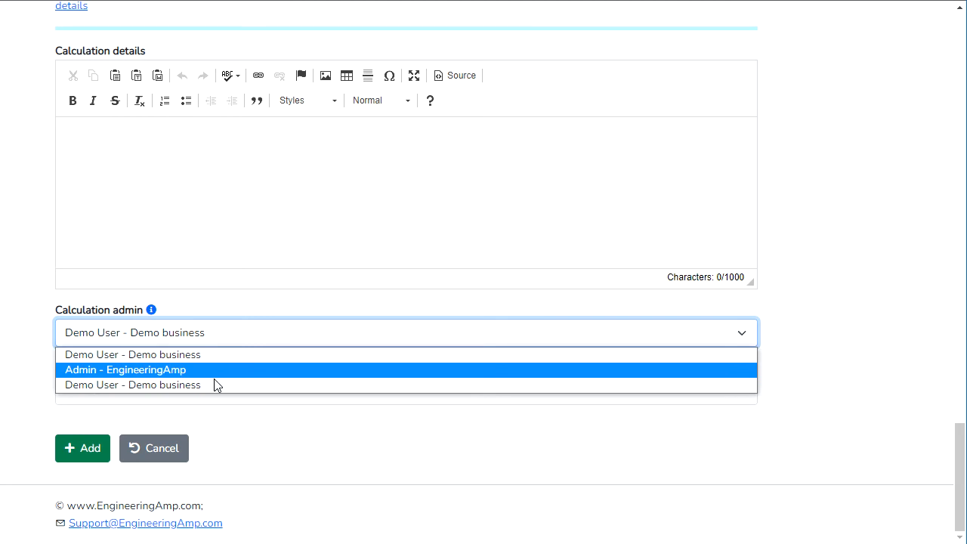
pyautogui.click(230, 346)
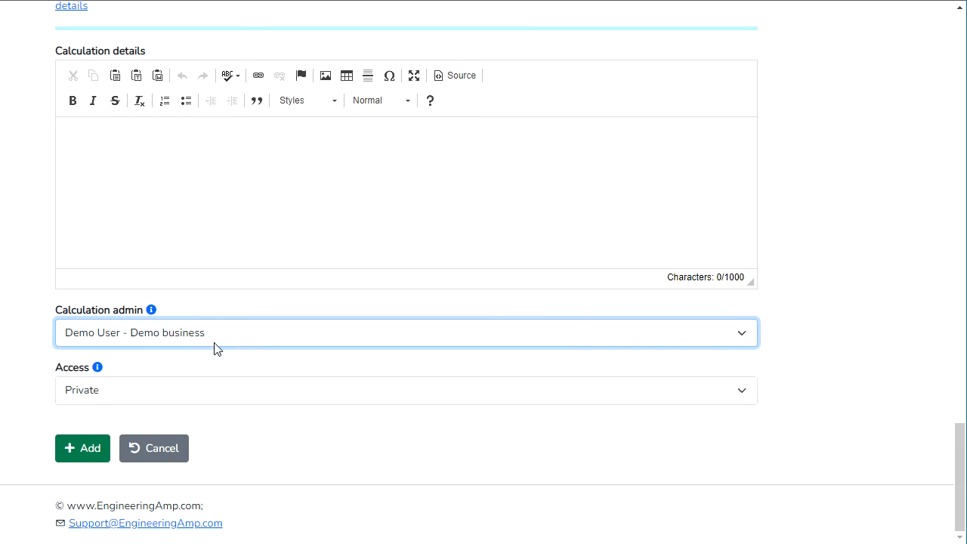
# - Examine the access level choices for the calculation and read the explanation of each
pyautogui.click(140, 392)
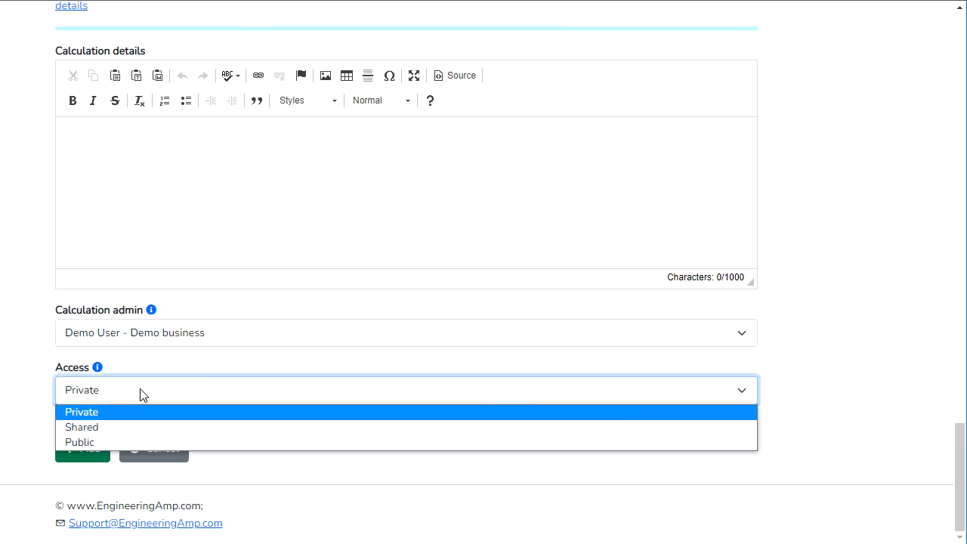
pyautogui.moveTo(99, 368)
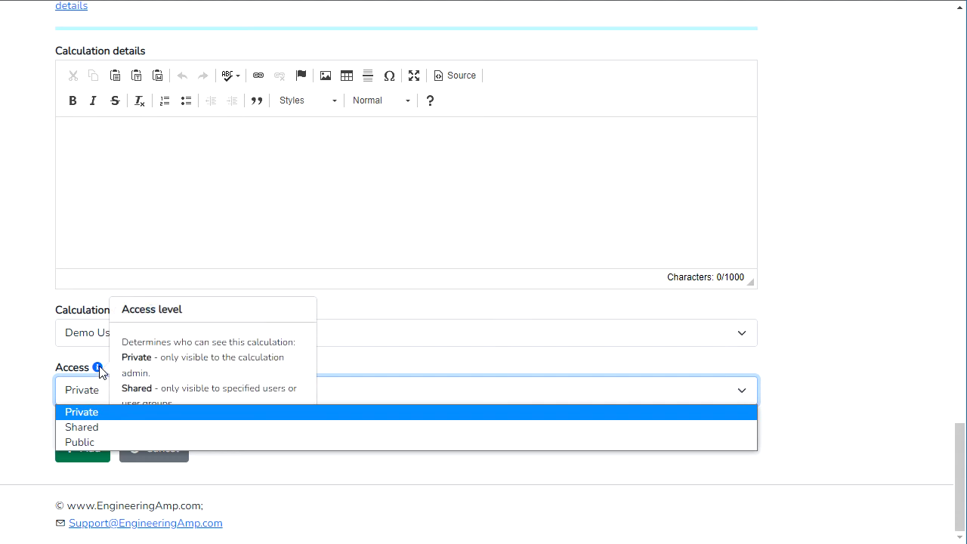
pyautogui.click(241, 361)
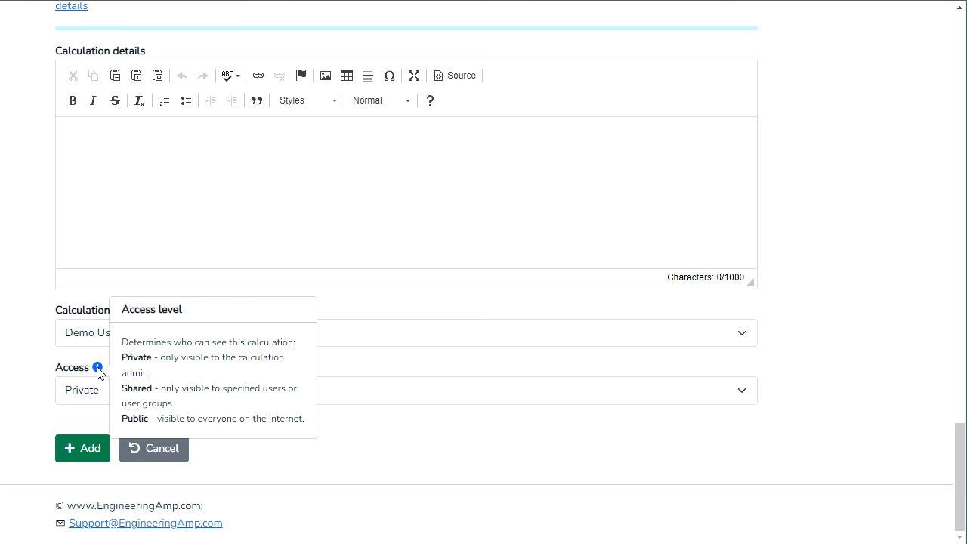
# - Try the Shared access level with its user and group lists, followed by the Public access level
pyautogui.click(313, 399)
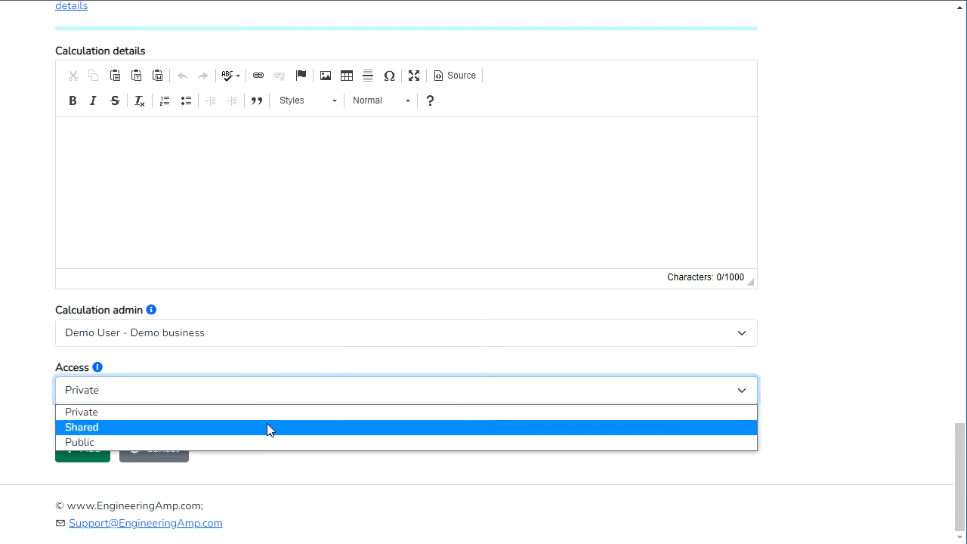
pyautogui.click(266, 429)
pyautogui.scroll(-3, 416, 335)
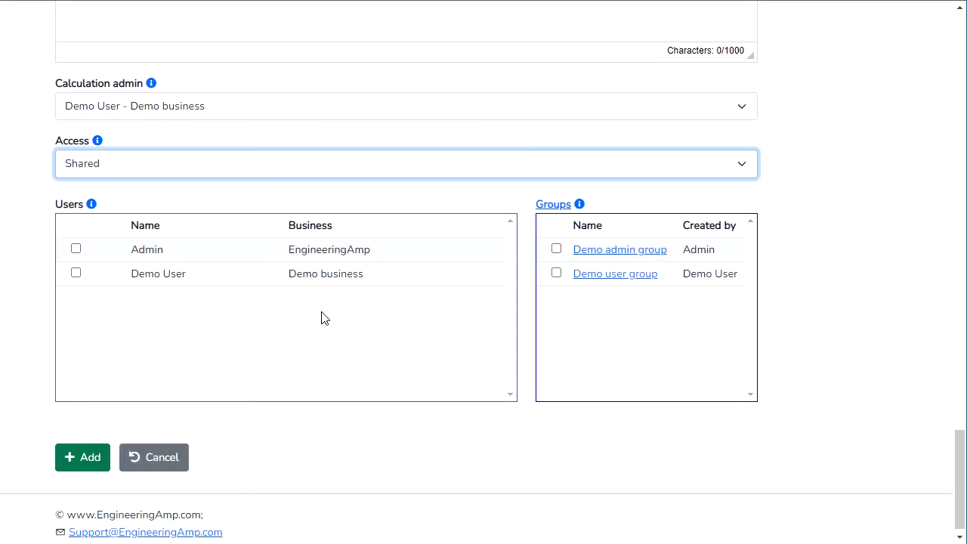
pyautogui.click(269, 163)
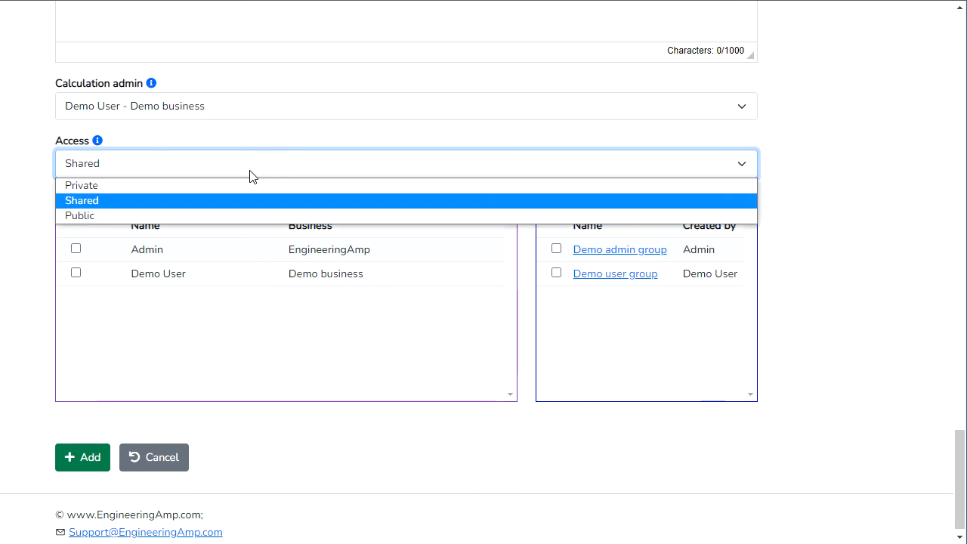
pyautogui.click(194, 216)
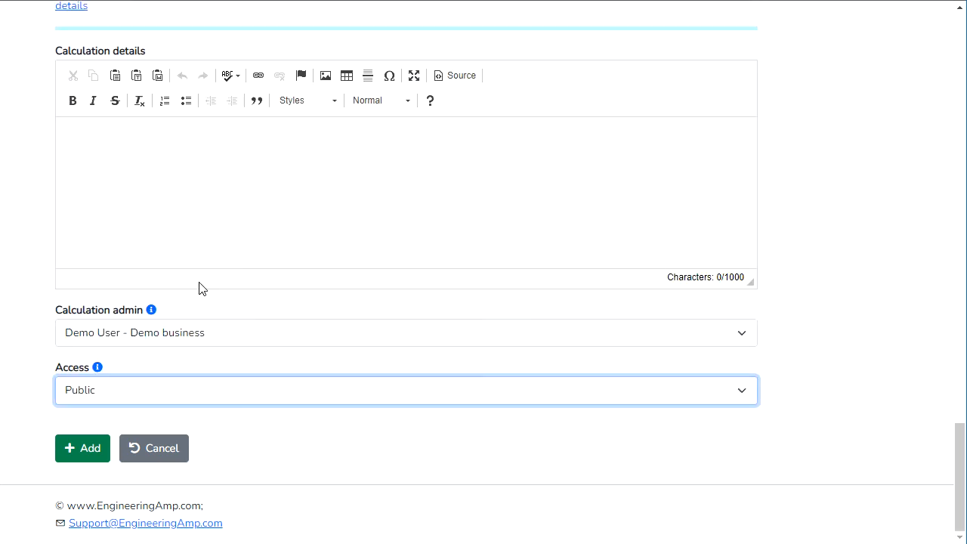
# - Set the calculation's access to Private and add the new calculation
pyautogui.click(148, 391)
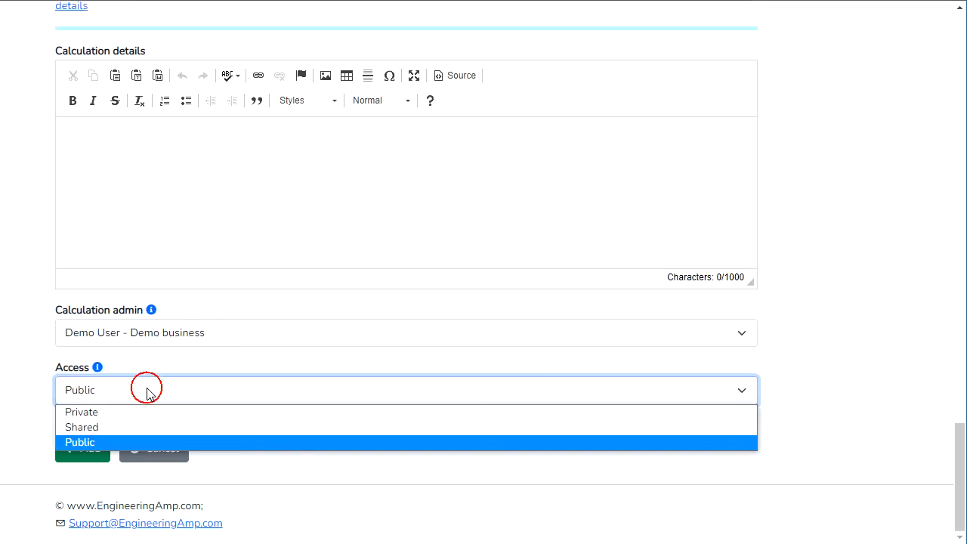
pyautogui.click(148, 408)
pyautogui.click(826, 408)
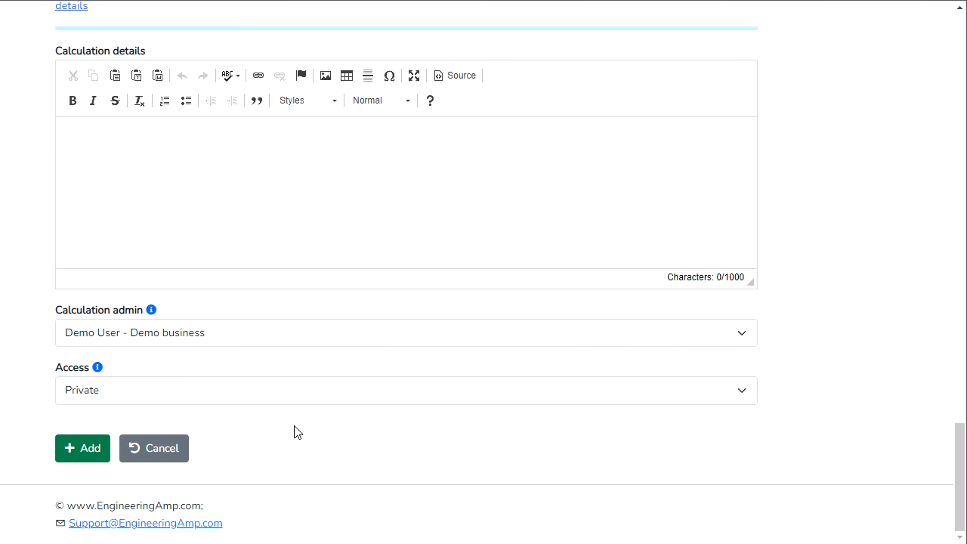
pyautogui.click(91, 451)
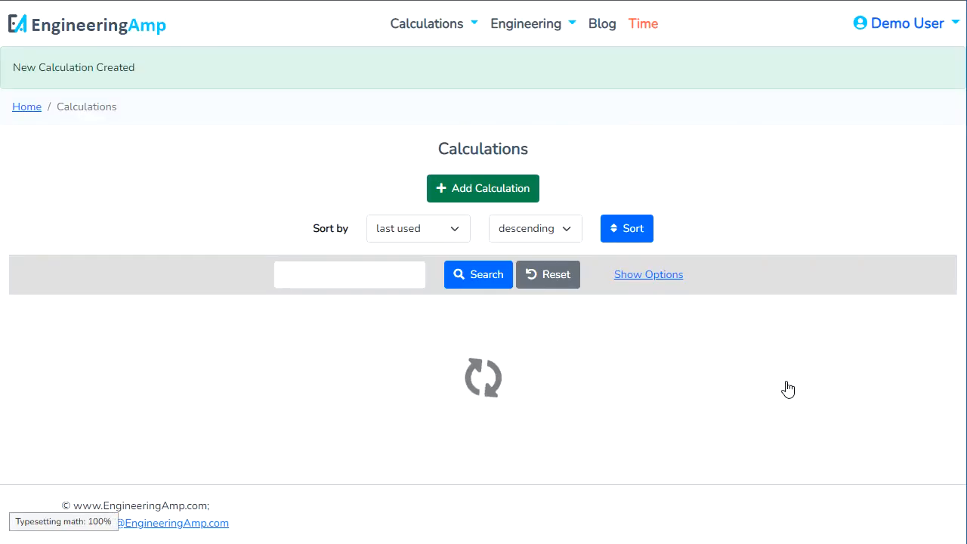
# - Open the Cylinder volume calculation from the Calculations list and bring up its calculation form
pyautogui.scroll(-1, 811, 362)
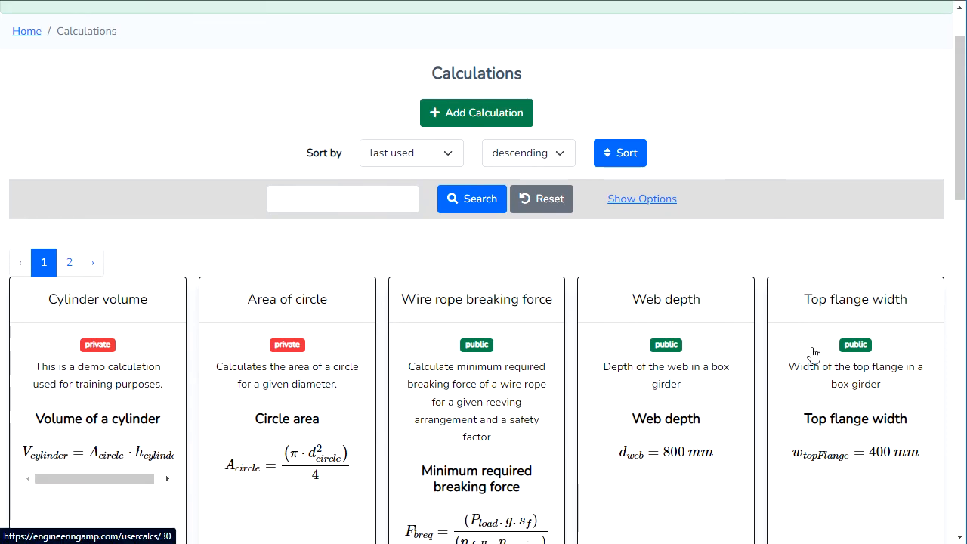
pyautogui.scroll(1, 484, 302)
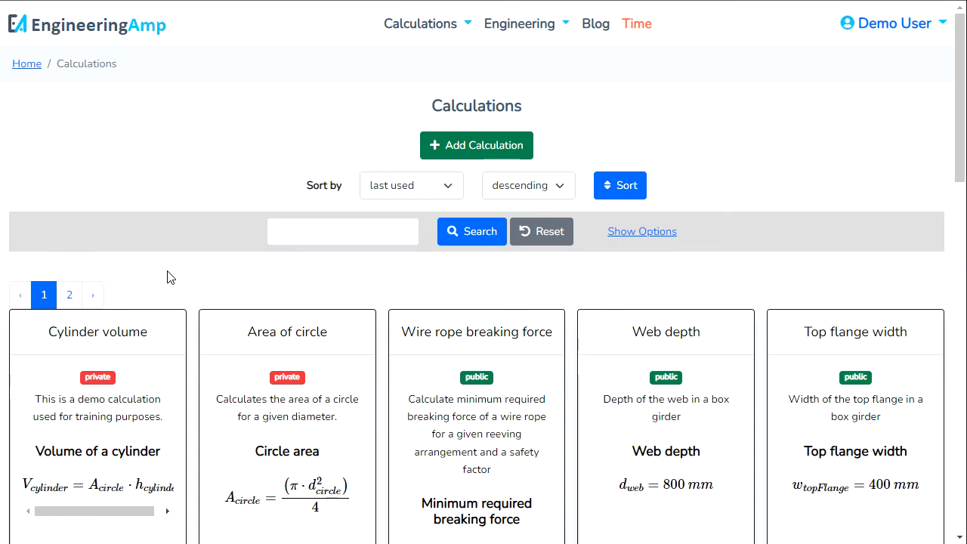
pyautogui.click(89, 351)
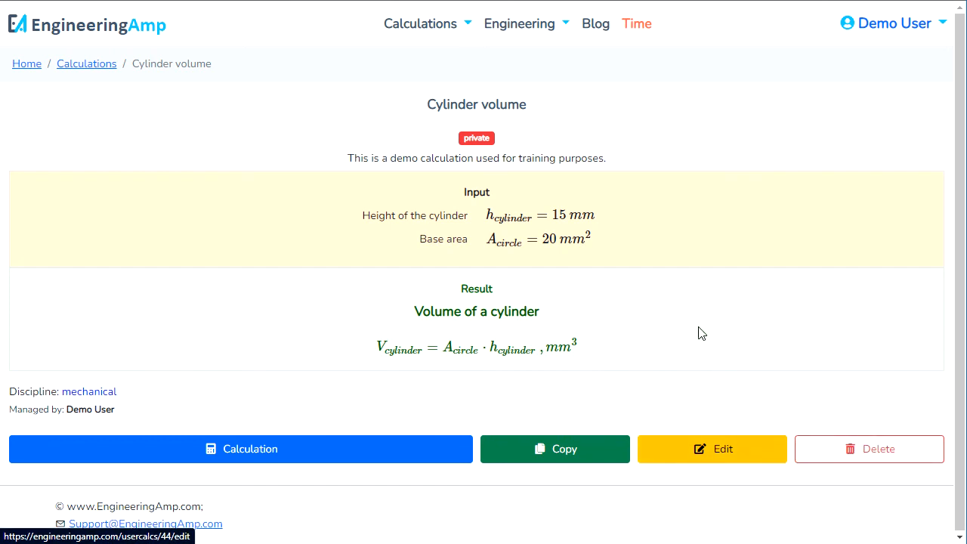
pyautogui.click(293, 456)
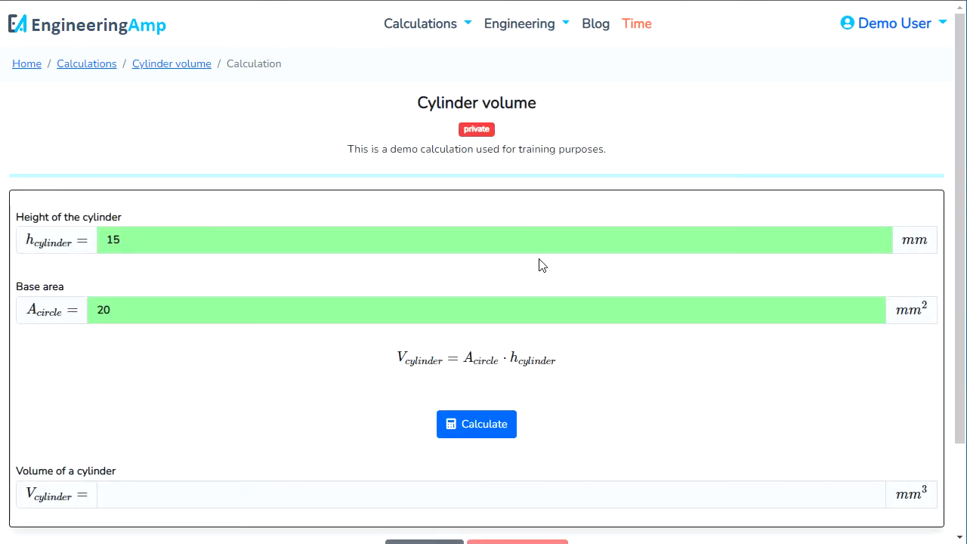
# - Calculate the volume of the cylinder from the default height and base area values
pyautogui.scroll(-1, 541, 265)
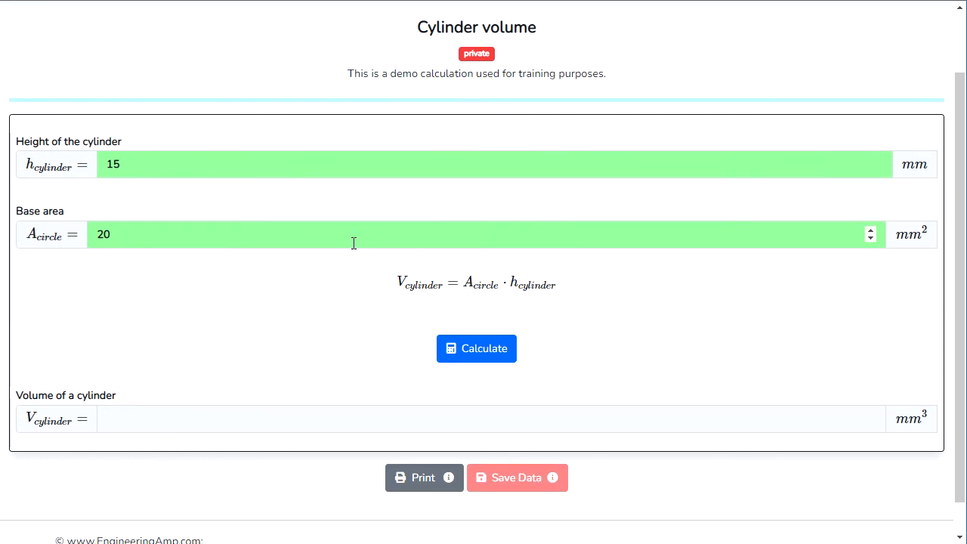
pyautogui.click(137, 167)
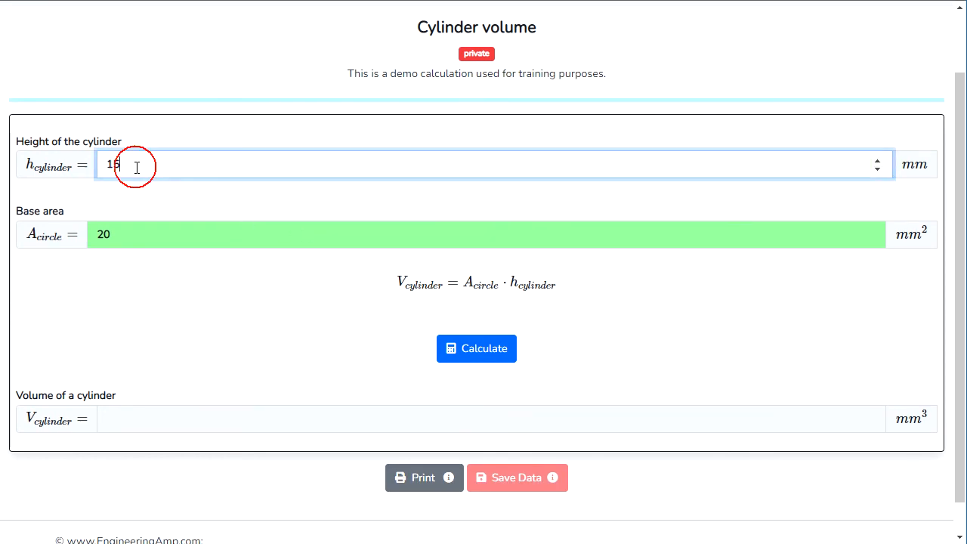
pyautogui.click(162, 236)
pyautogui.click(488, 355)
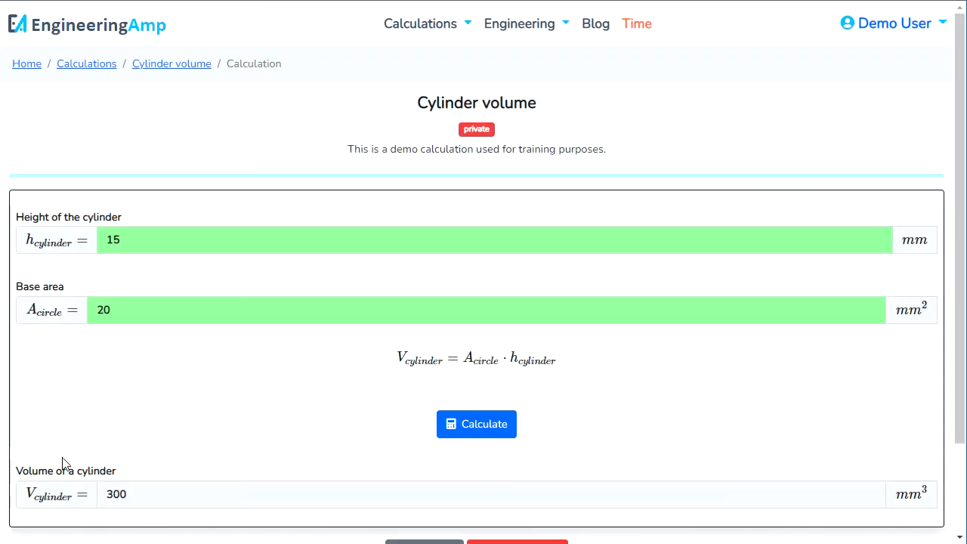
# - Save the data of the Cylinder volume calculation and review the saved form
pyautogui.scroll(-2, 268, 436)
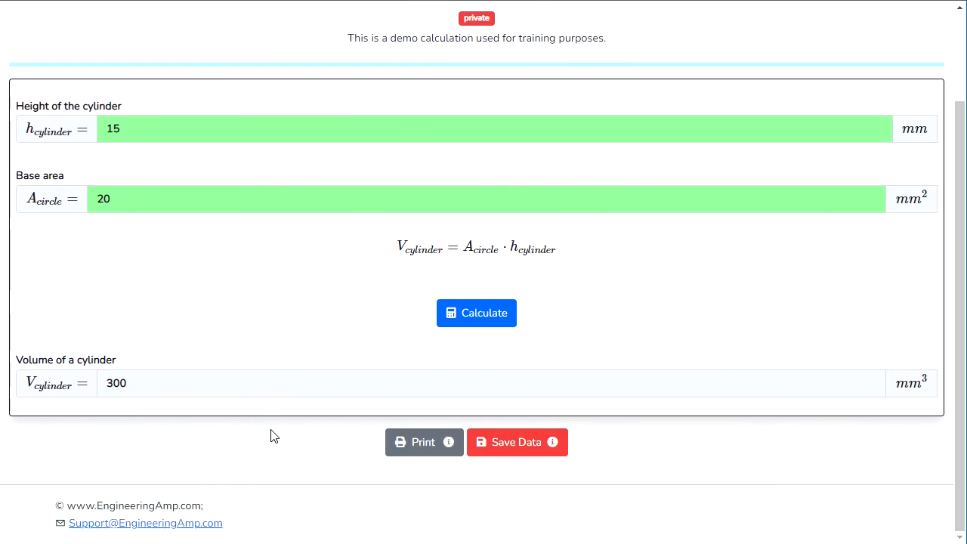
pyautogui.click(516, 445)
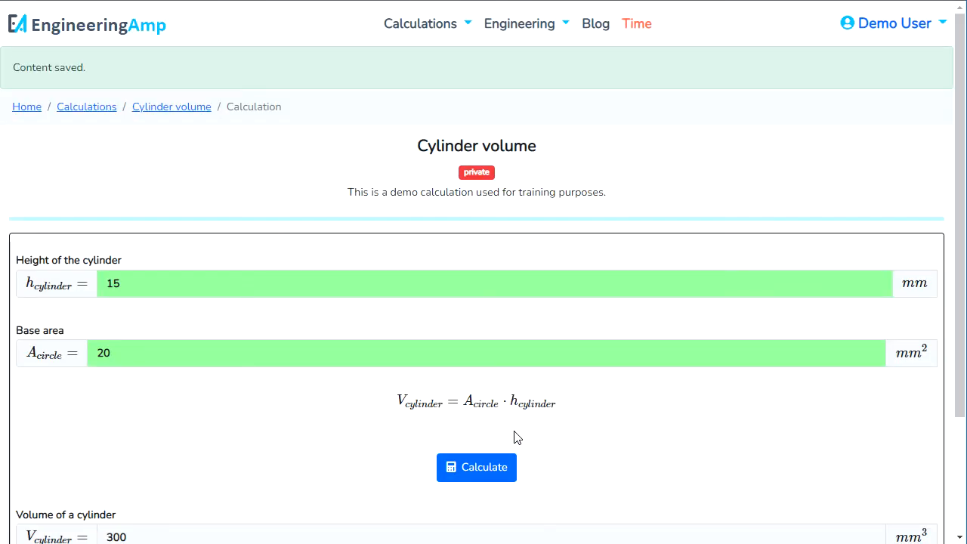
pyautogui.scroll(-2, 518, 423)
pyautogui.scroll(1, 518, 415)
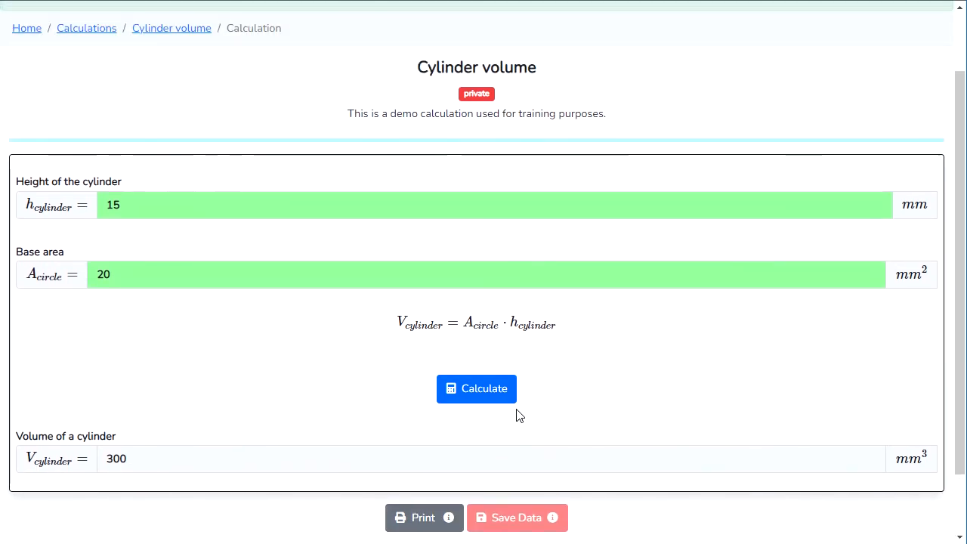